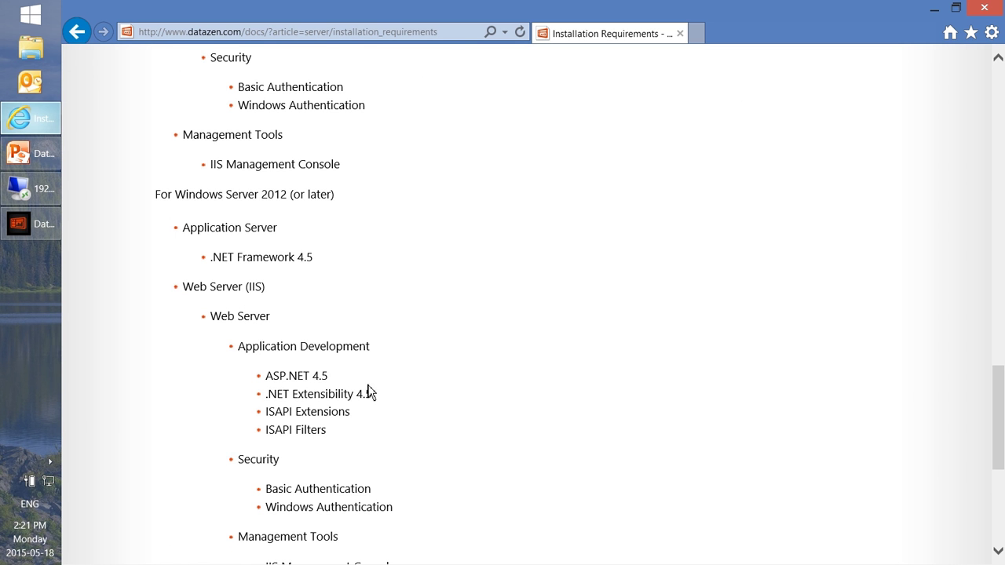
Scroll down to the Windows Server 2012 role requirements and the IIS Manager notes.
{"action": "scroll", "coordinate": [413, 418], "scroll_direction": "down", "scroll_amount": 1}
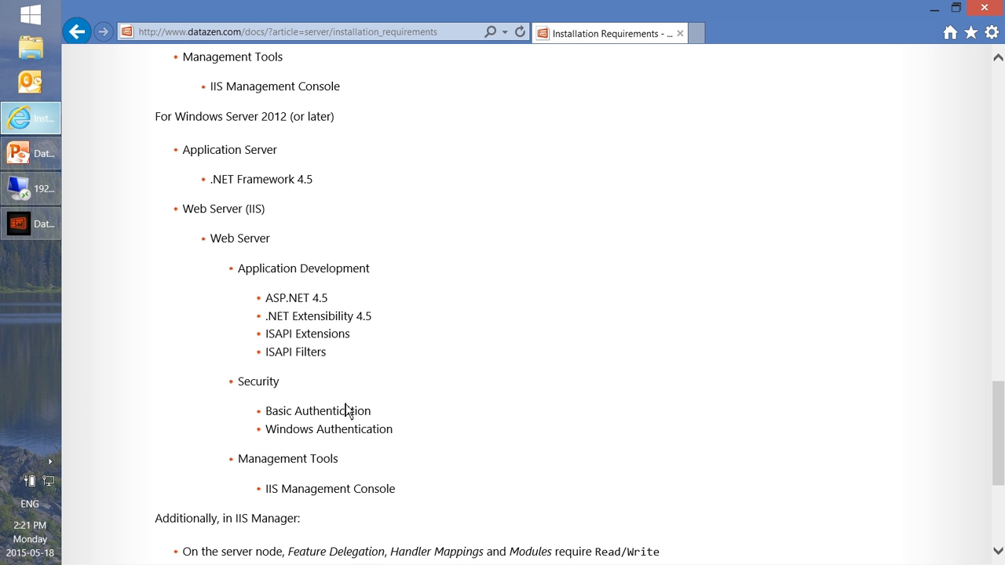
Switch to the remote server session and scroll the Server Roles tree to Application Development.
{"action": "left_click", "coordinate": [39, 192]}
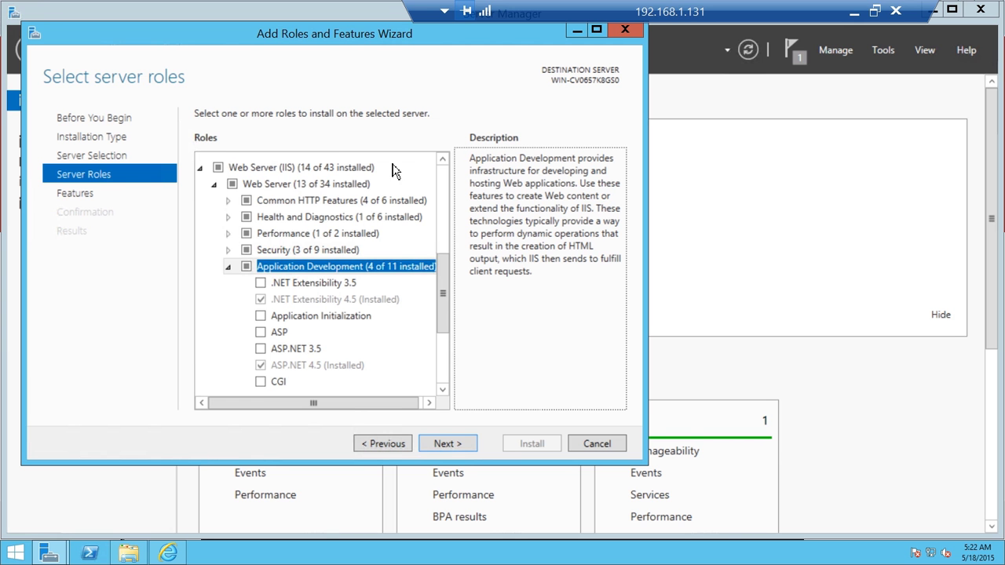
{"action": "scroll", "coordinate": [442, 280], "scroll_direction": "up", "scroll_amount": 1}
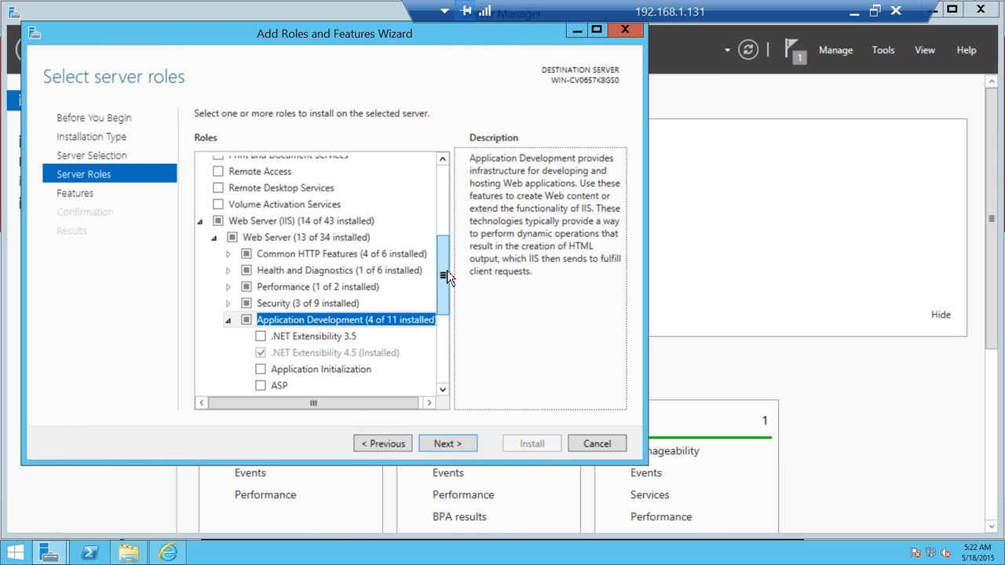
{"action": "left_click_drag", "start_coordinate": [447, 270], "coordinate": [447, 296]}
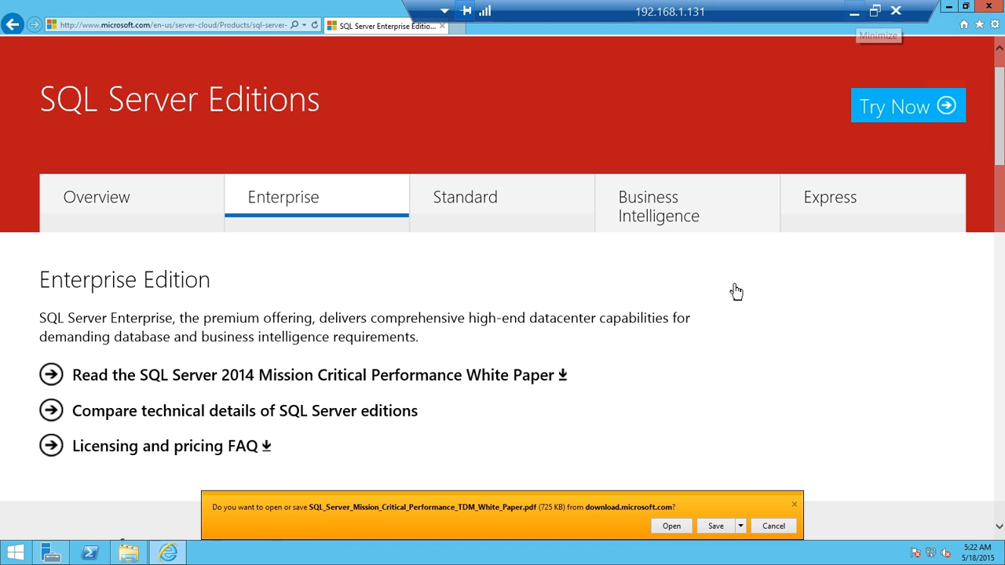
Minimize the browser and launch IIS Manager by searching 'iis' from the Start screen.
{"action": "left_click", "coordinate": [949, 6]}
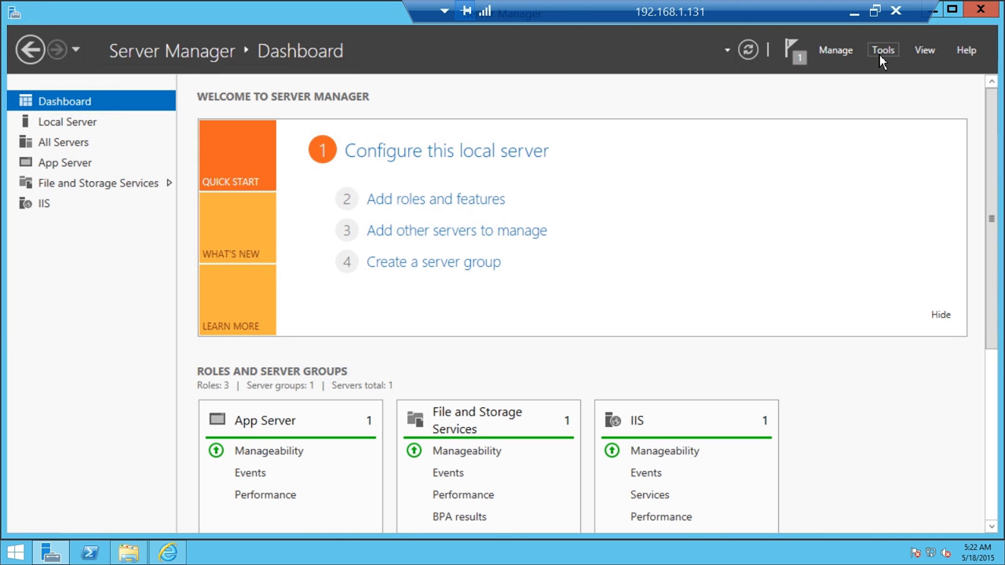
{"action": "left_click", "coordinate": [15, 553]}
{"action": "type", "text": "iis"}
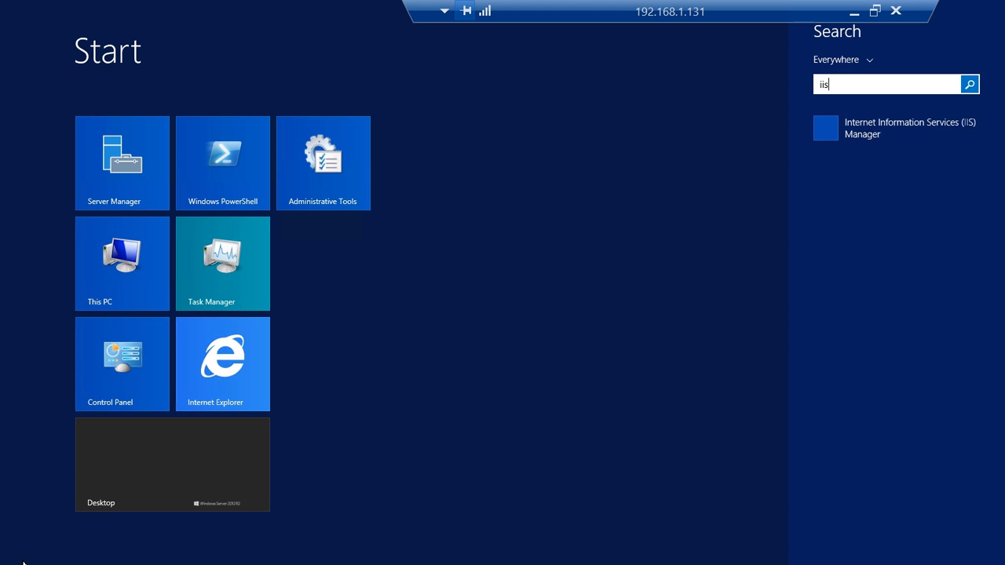
{"action": "key", "text": "Return"}
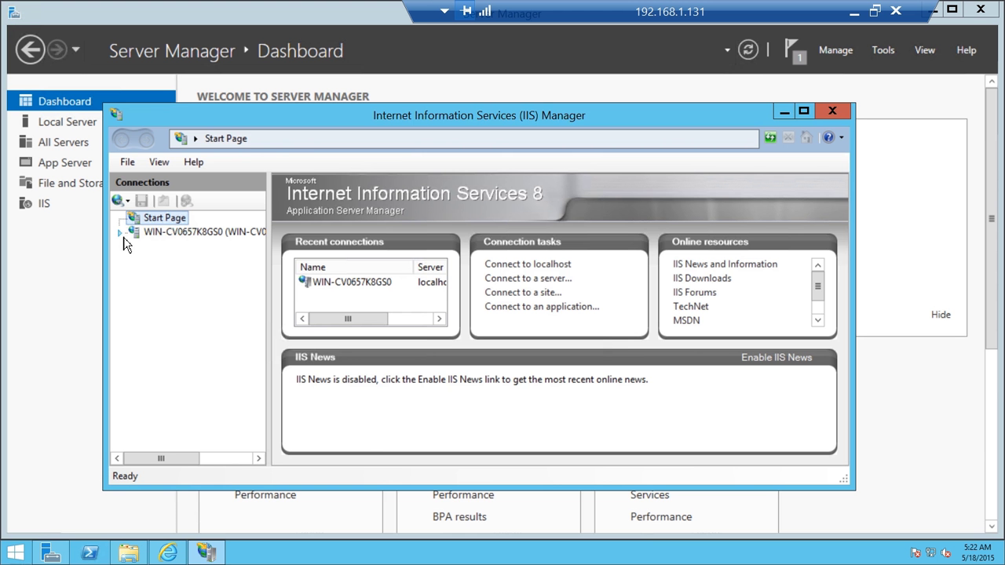
Decline the Web Platform prompt and remove the Default Web Site from the server's Sites.
{"action": "left_click", "coordinate": [135, 233]}
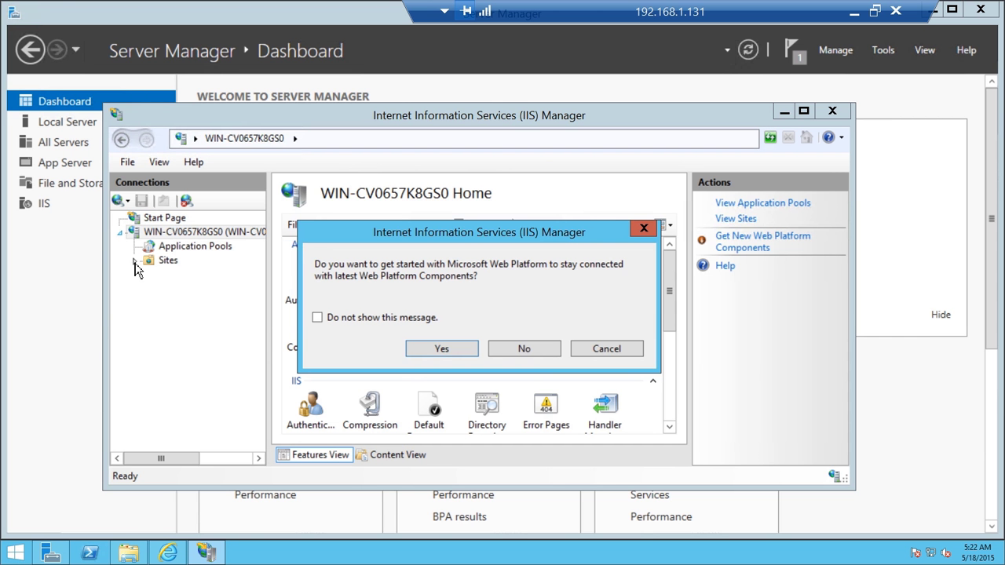
{"action": "left_click", "coordinate": [537, 352]}
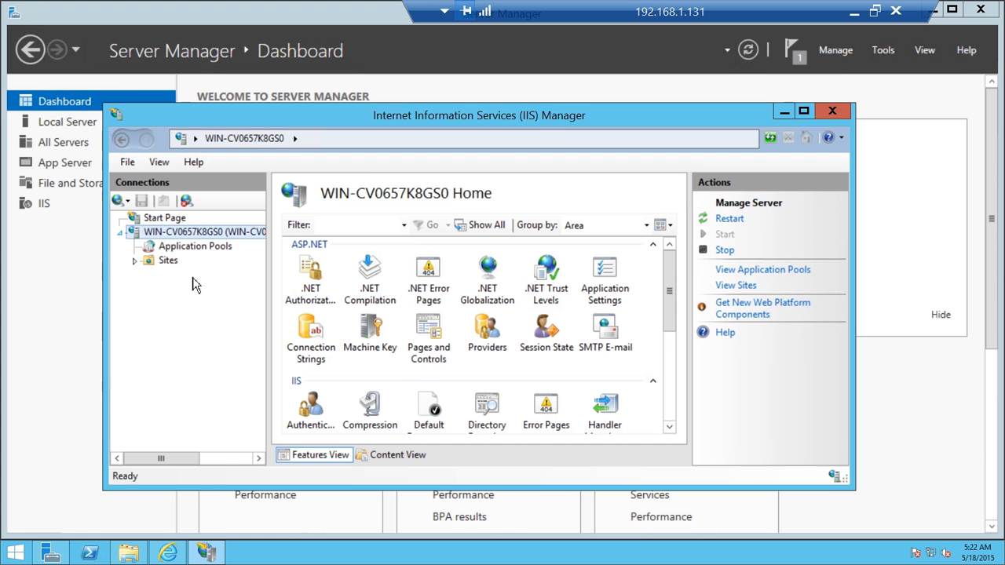
{"action": "left_click", "coordinate": [136, 264]}
{"action": "left_click", "coordinate": [196, 274]}
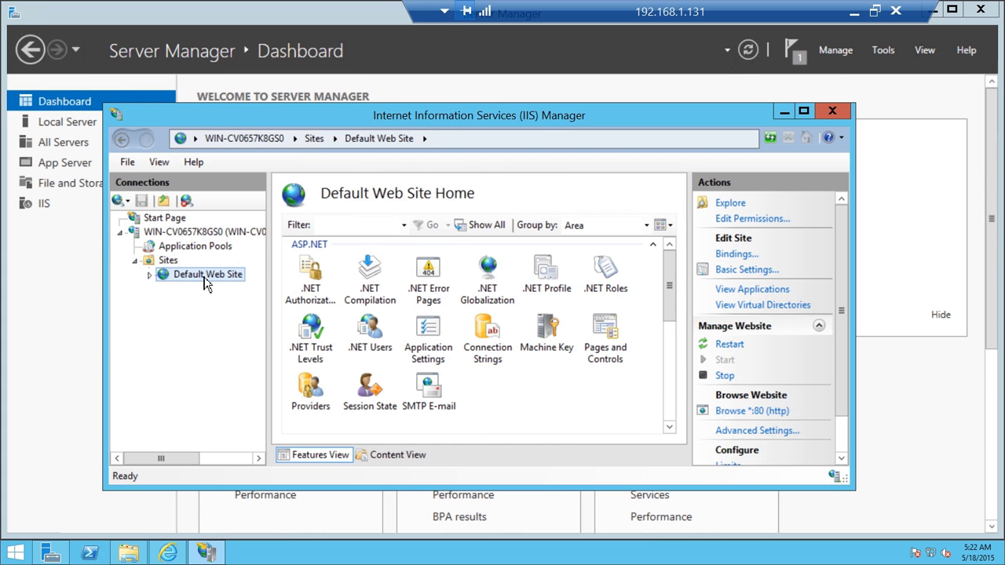
{"action": "right_click", "coordinate": [196, 275]}
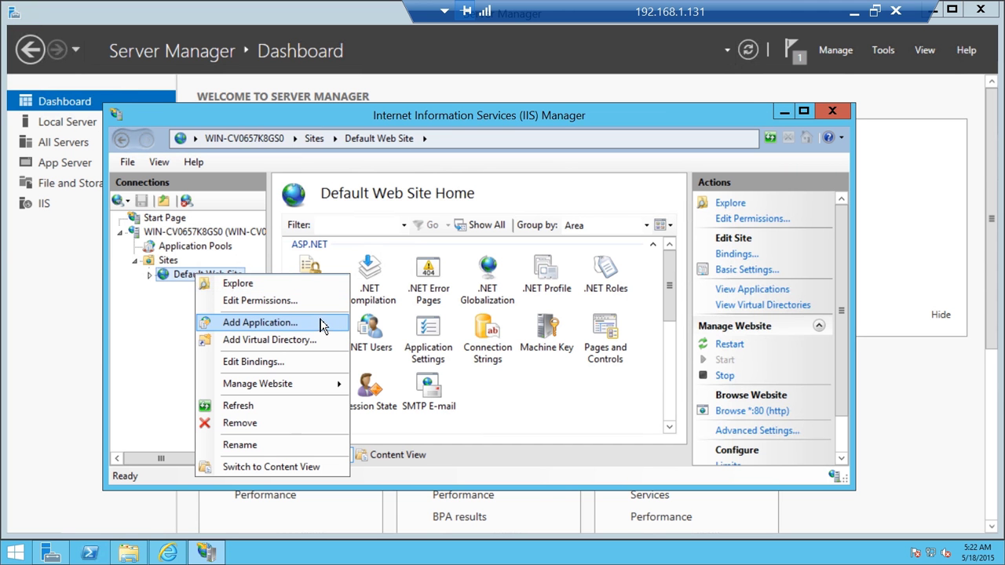
{"action": "left_click", "coordinate": [273, 426]}
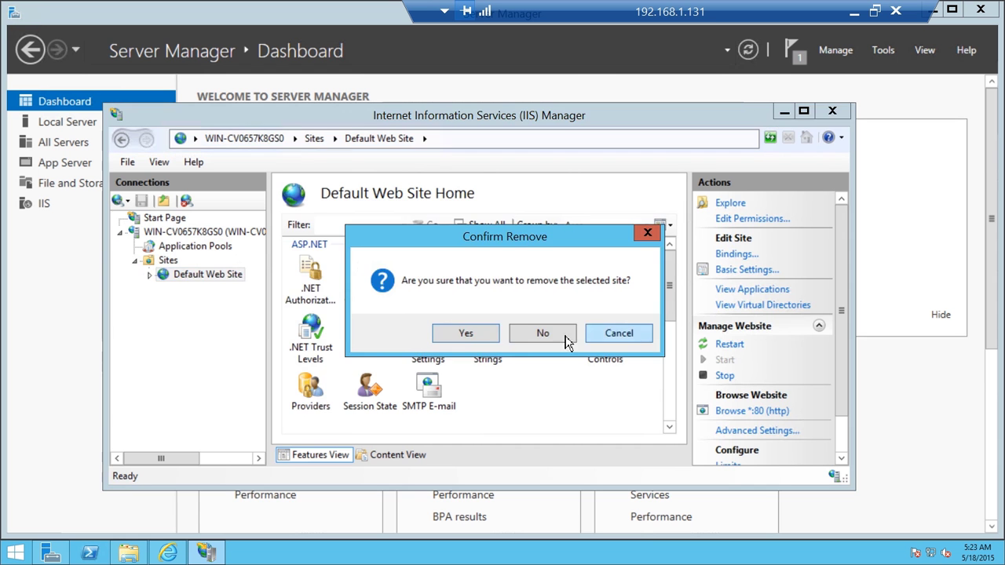
{"action": "left_click", "coordinate": [466, 333]}
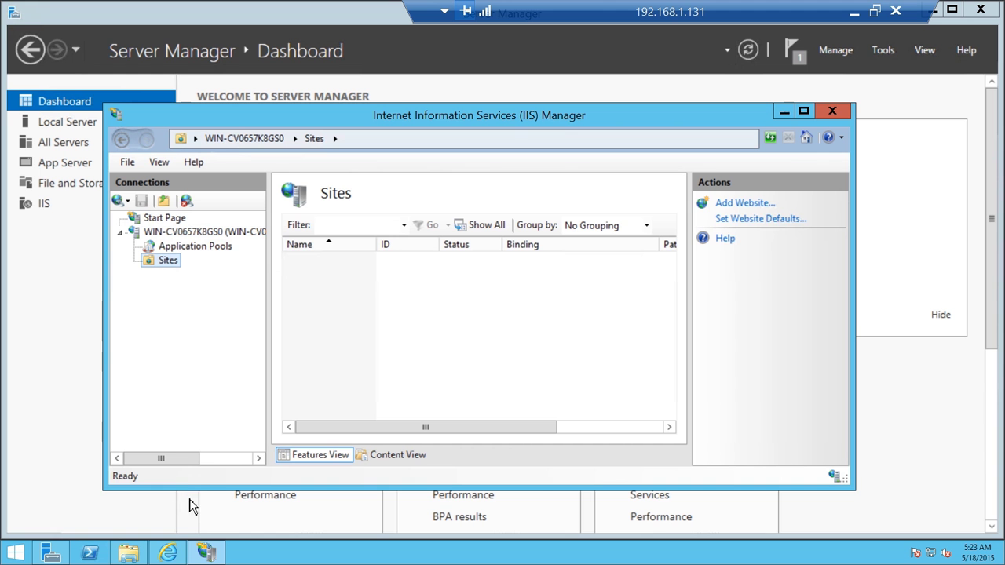
{"action": "mouse_move", "coordinate": [128, 556]}
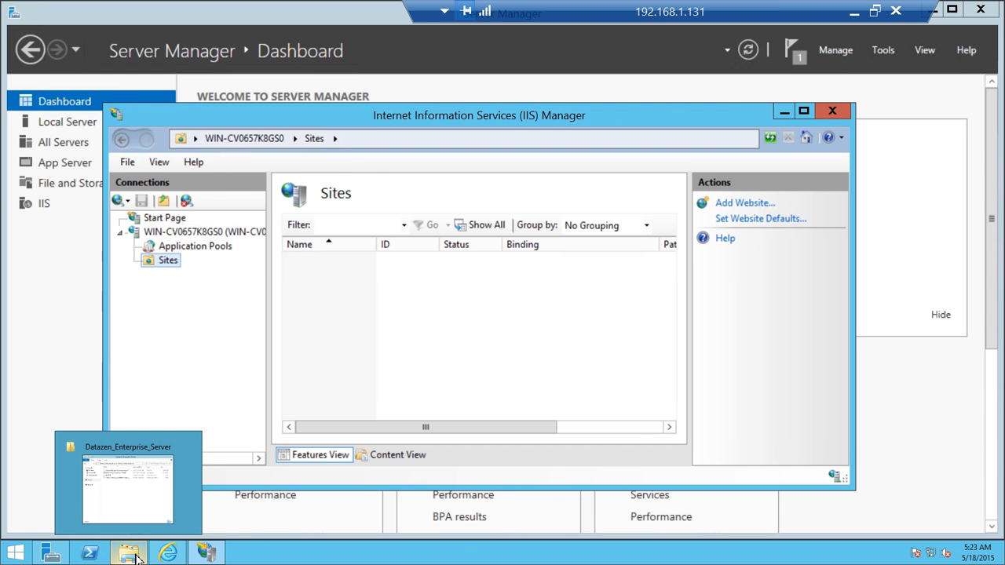
Run the Datazen.Enterprise.Server.3.0.2962 installer and accept the license terms.
{"action": "left_click", "coordinate": [112, 490]}
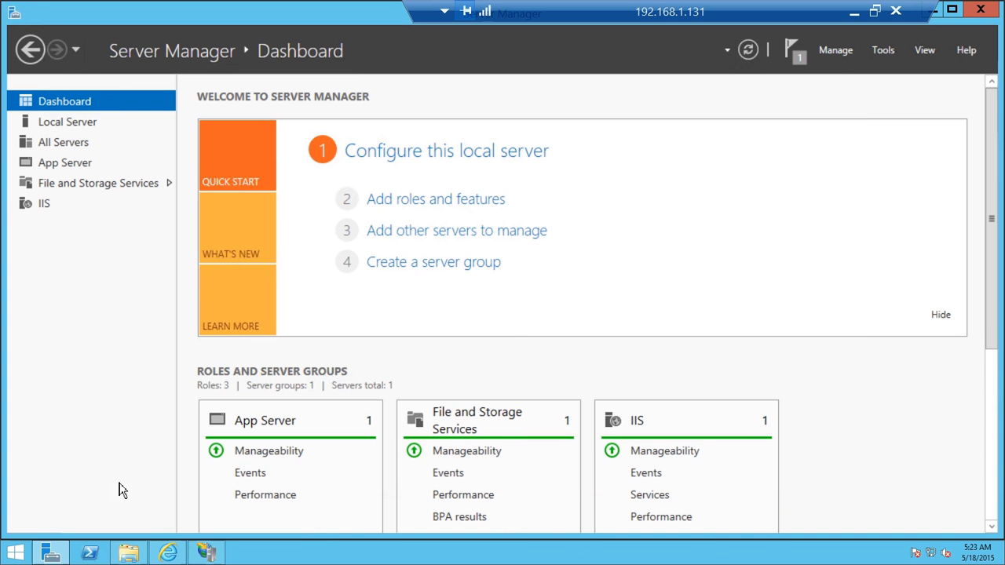
{"action": "left_click", "coordinate": [126, 559]}
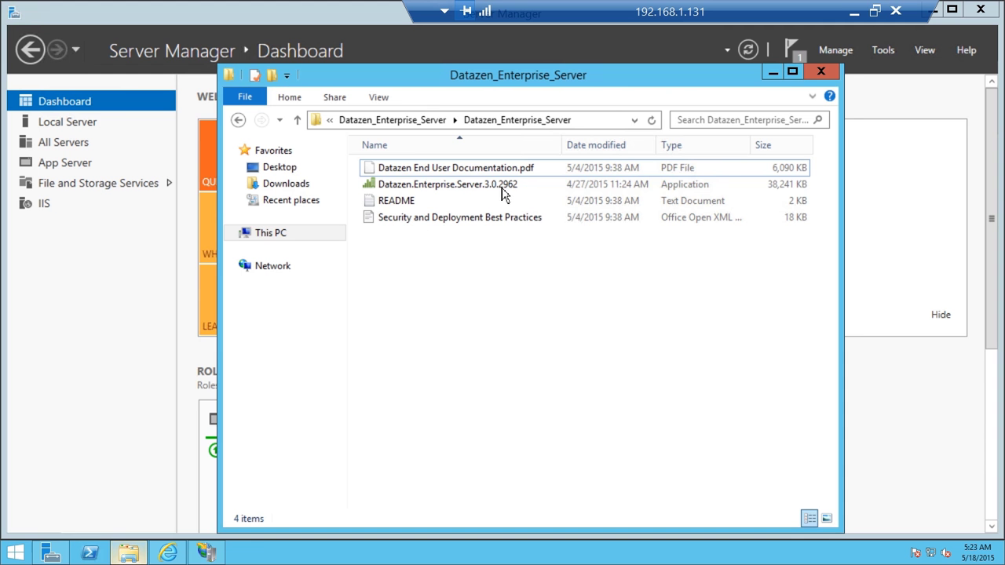
{"action": "left_click", "coordinate": [500, 185]}
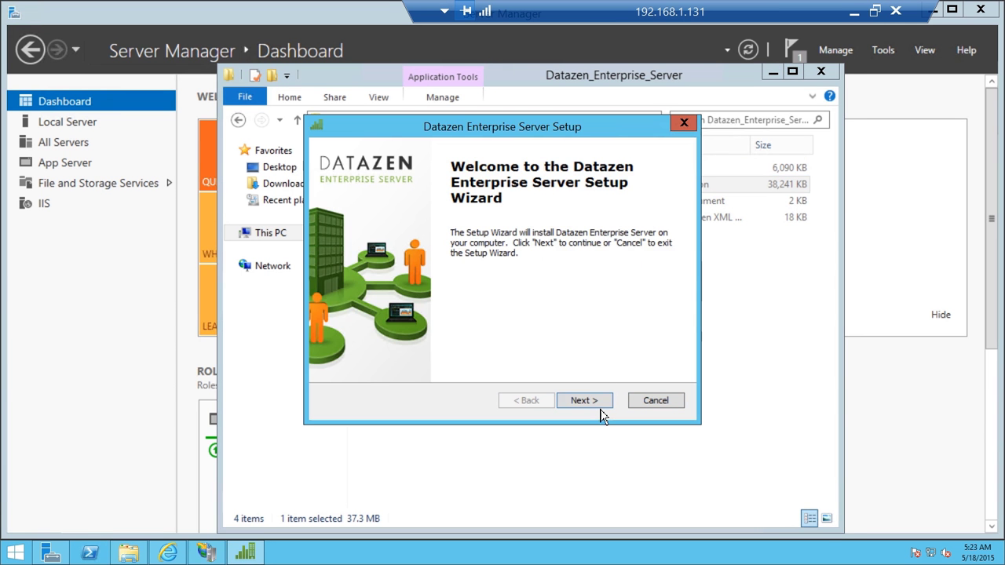
{"action": "left_click", "coordinate": [584, 401]}
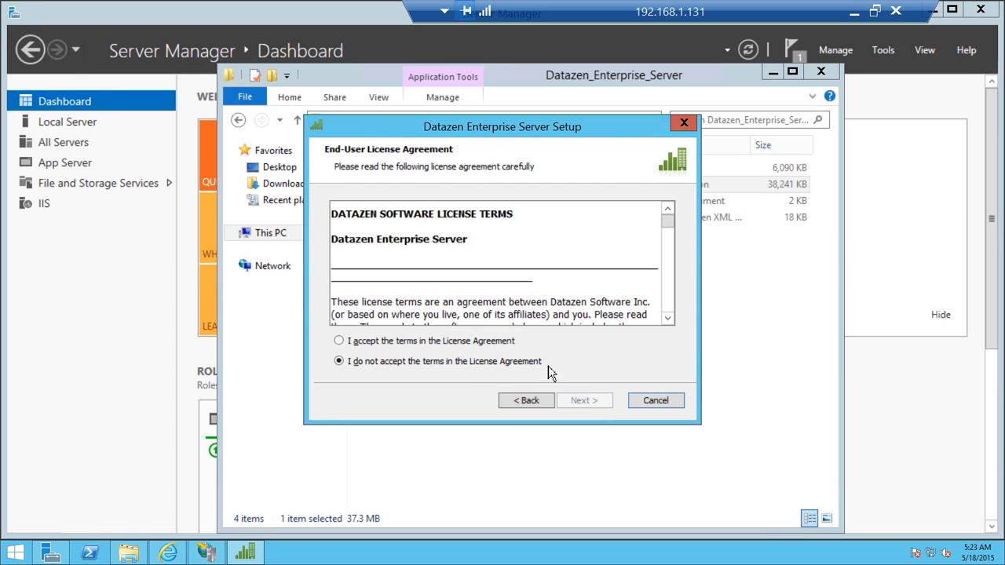
{"action": "left_click", "coordinate": [493, 343]}
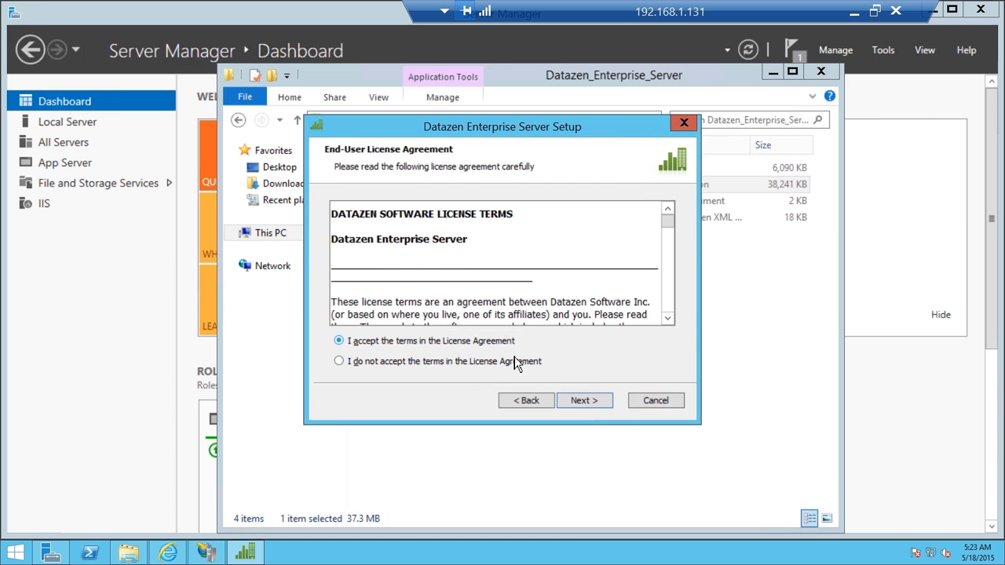
{"action": "left_click", "coordinate": [588, 399]}
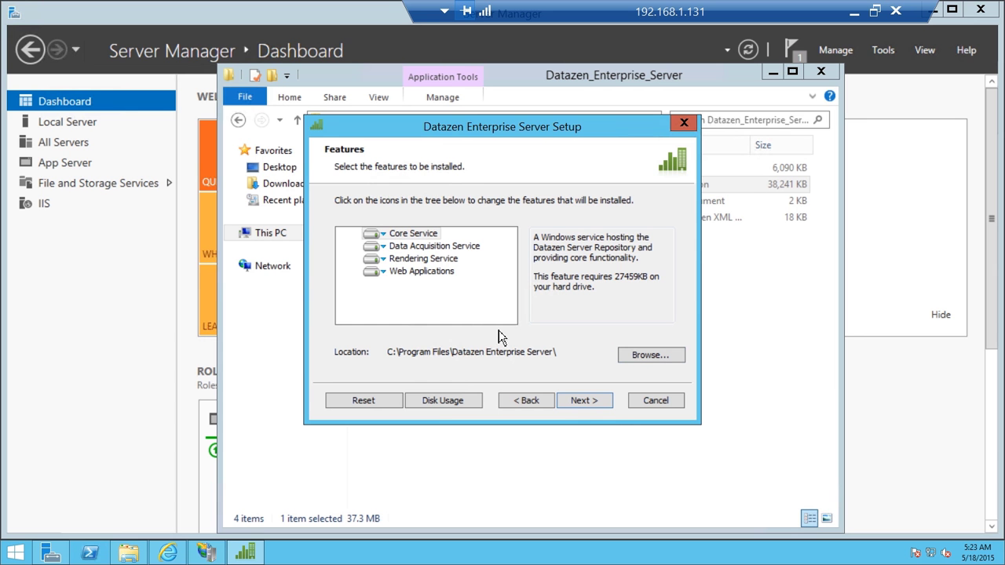
Keep all four default features and continue to the LocalSystem Core Service credentials.
{"action": "left_click", "coordinate": [588, 402]}
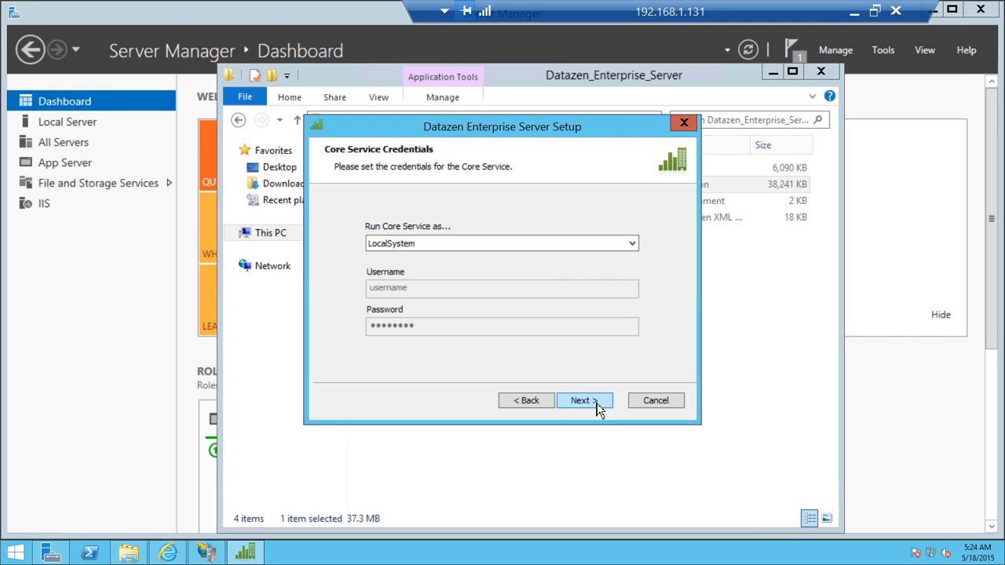
Enter and confirm the admin user's password, then continue to the Authentication page.
{"action": "left_click", "coordinate": [597, 403]}
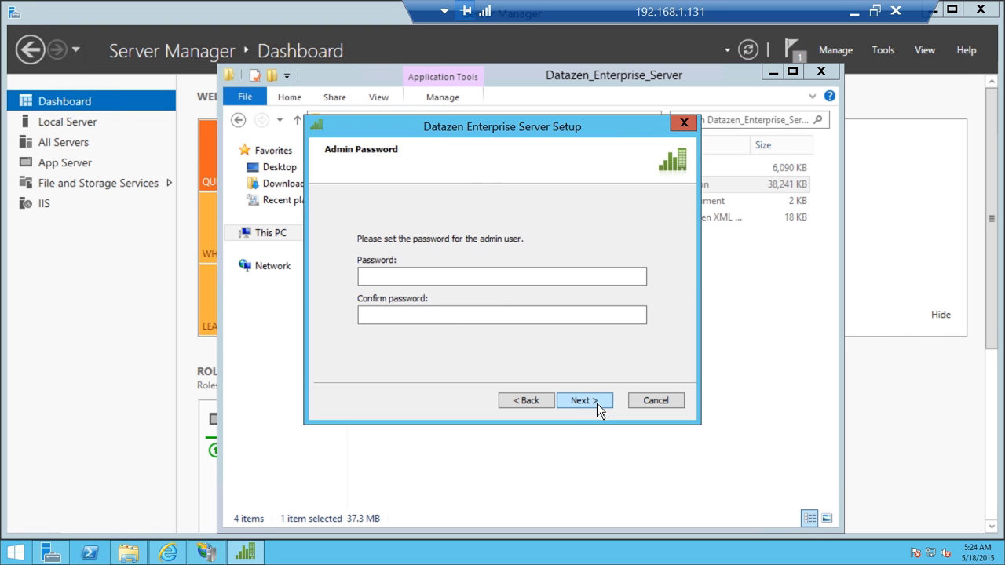
{"action": "left_click", "coordinate": [514, 278]}
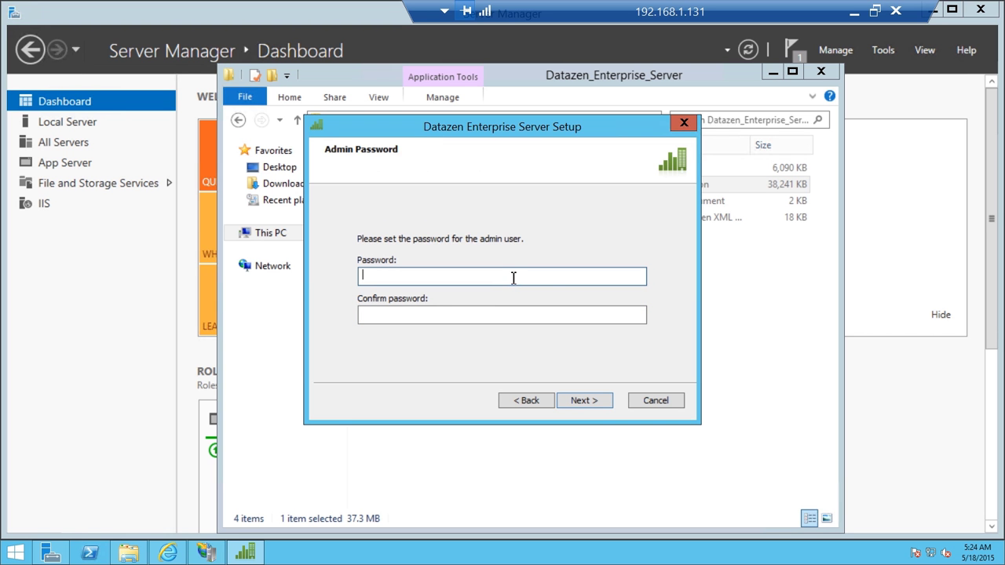
{"action": "type", "text": "••••••••"}
{"action": "key", "text": "Tab"}
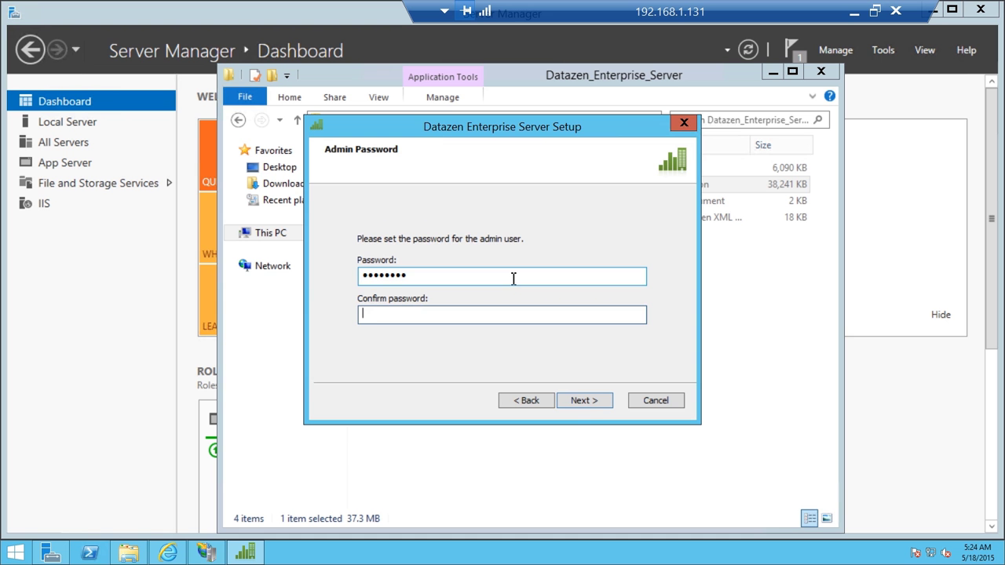
{"action": "type", "text": "••••••••"}
{"action": "left_click", "coordinate": [595, 397]}
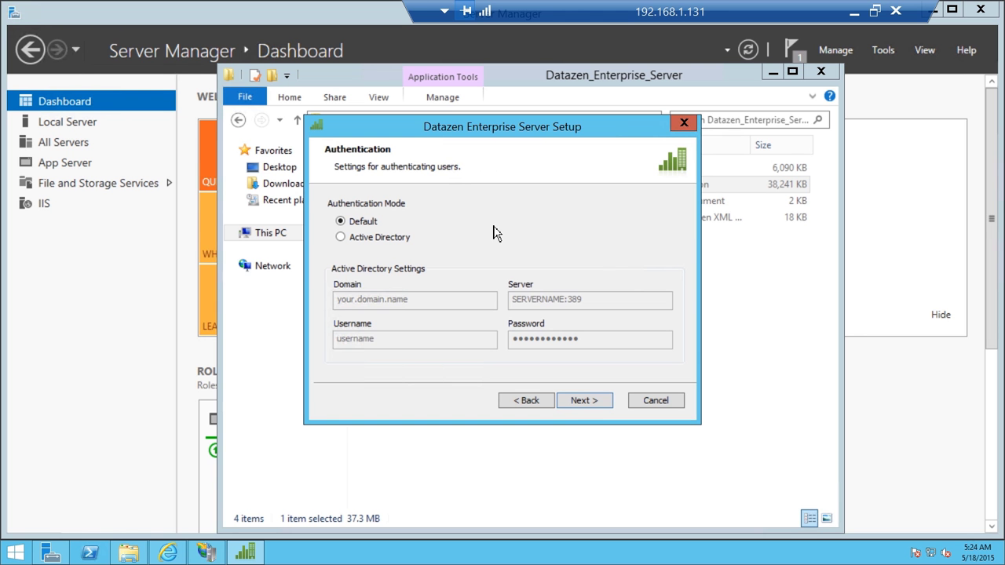
Inspect the Active Directory authentication fields, then revert to Default mode and continue.
{"action": "left_click", "coordinate": [386, 240]}
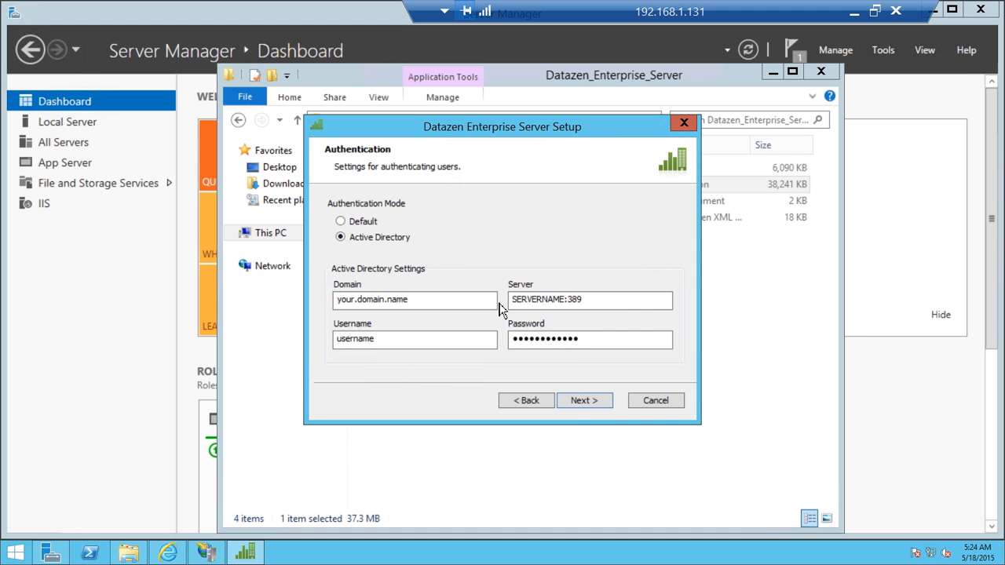
{"action": "mouse_move", "coordinate": [469, 299]}
{"action": "mouse_move", "coordinate": [587, 299]}
{"action": "mouse_move", "coordinate": [429, 300]}
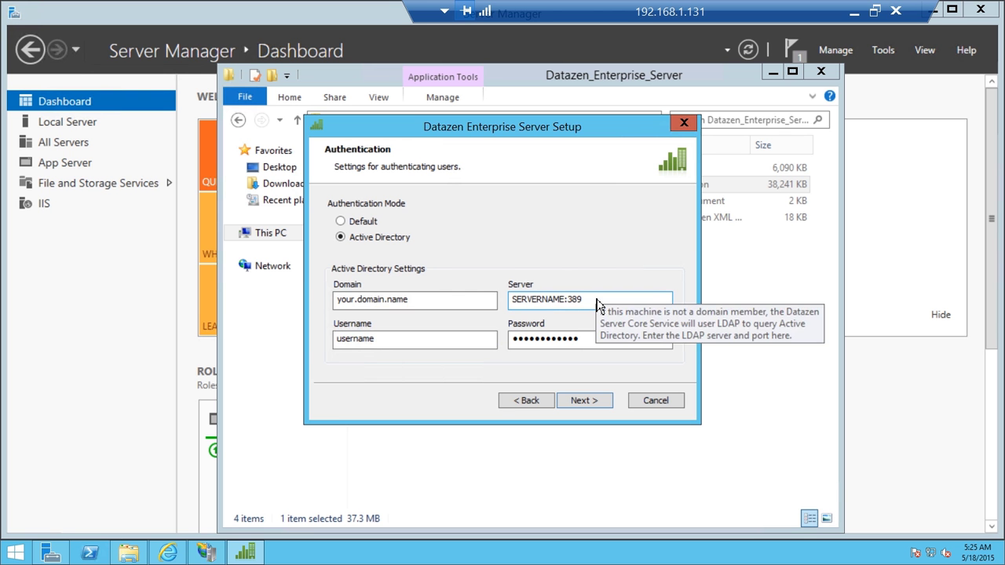
{"action": "left_click", "coordinate": [596, 343]}
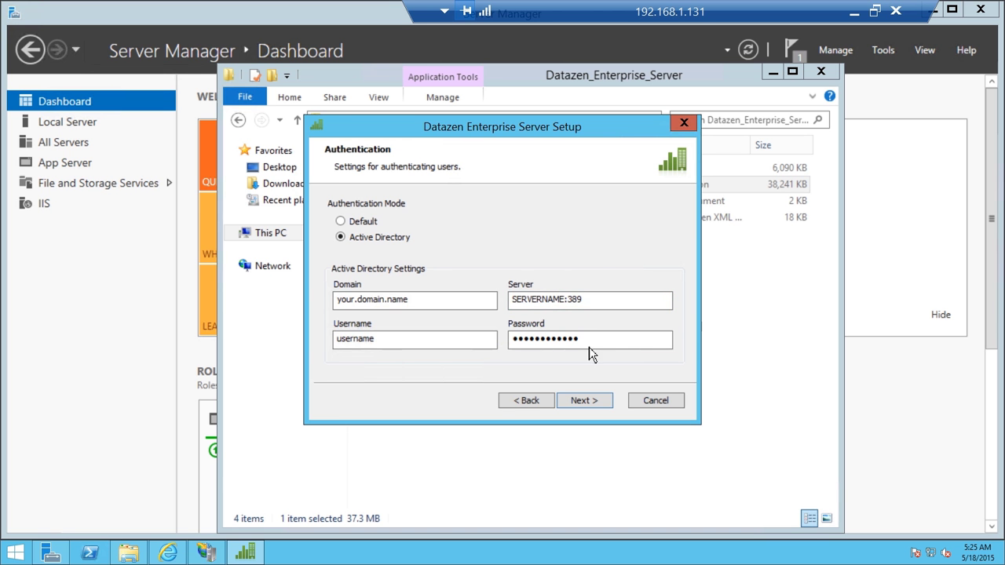
{"action": "left_click", "coordinate": [359, 221]}
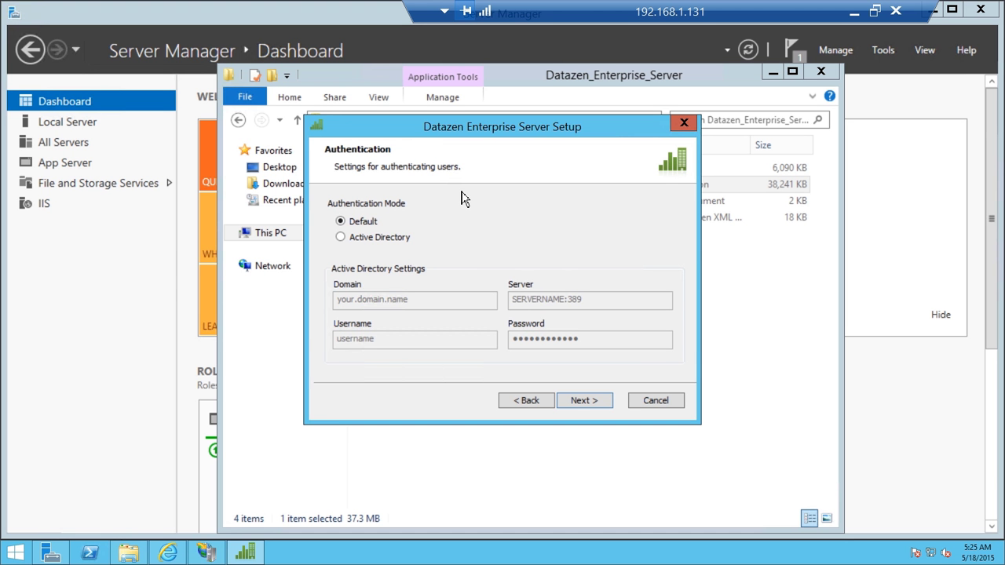
{"action": "left_click", "coordinate": [595, 400]}
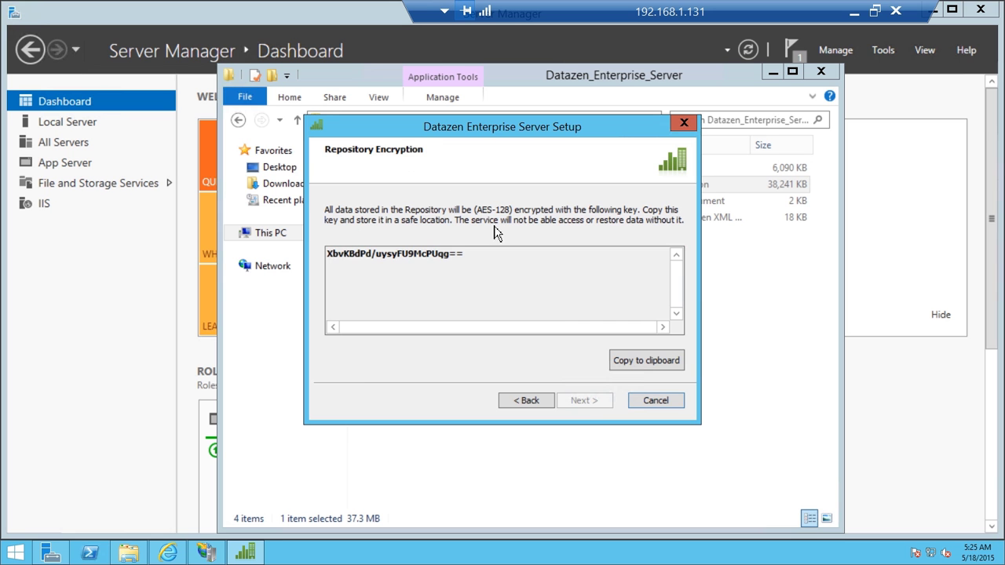
Copy the repository encryption key and the Instance Id to the clipboard, then continue.
{"action": "left_click", "coordinate": [650, 362]}
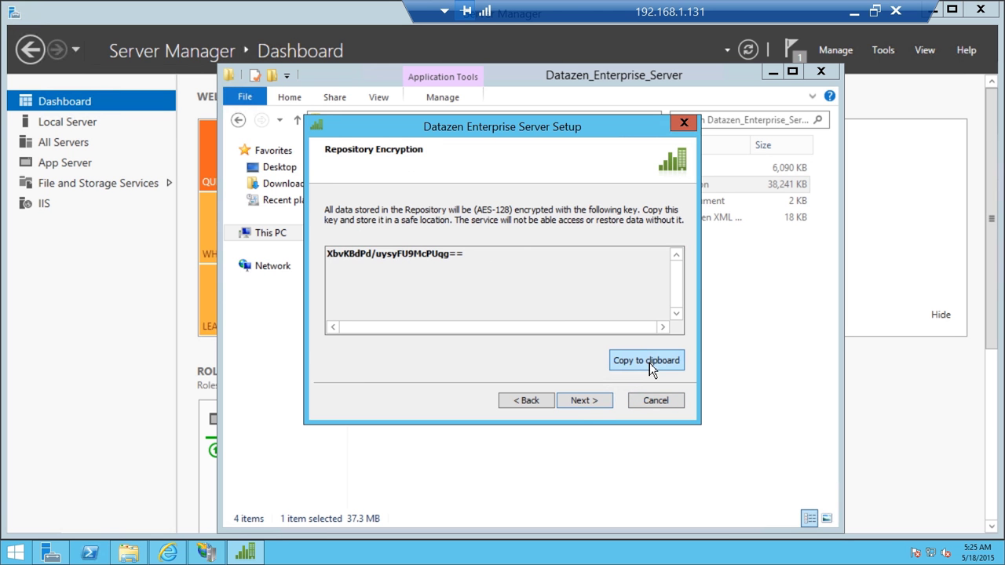
{"action": "left_click", "coordinate": [601, 402]}
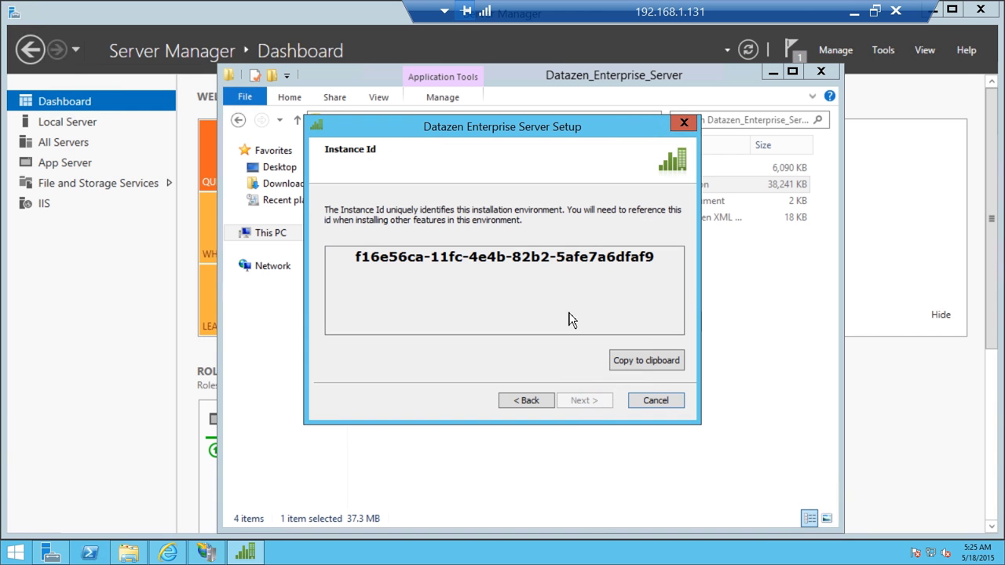
{"action": "left_click", "coordinate": [639, 361]}
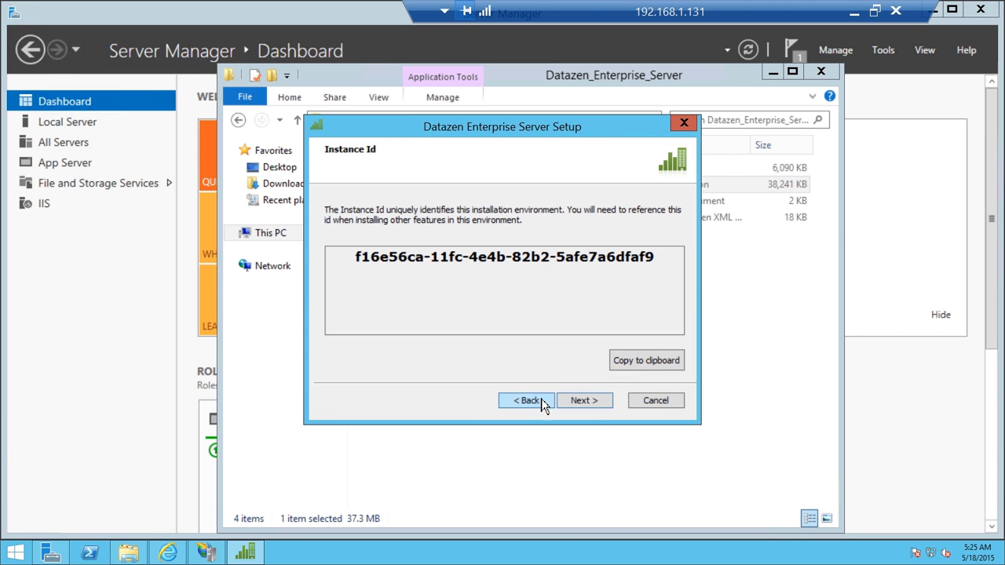
{"action": "left_click", "coordinate": [594, 402]}
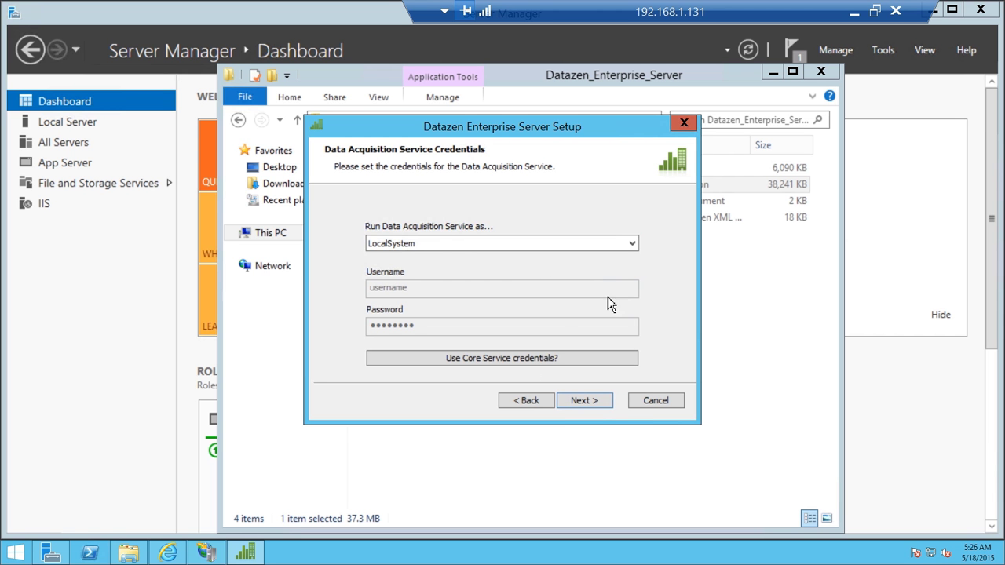
Keep http port 80 for the web applications and reach Email Settings (localhost, port 25).
{"action": "left_click", "coordinate": [605, 407]}
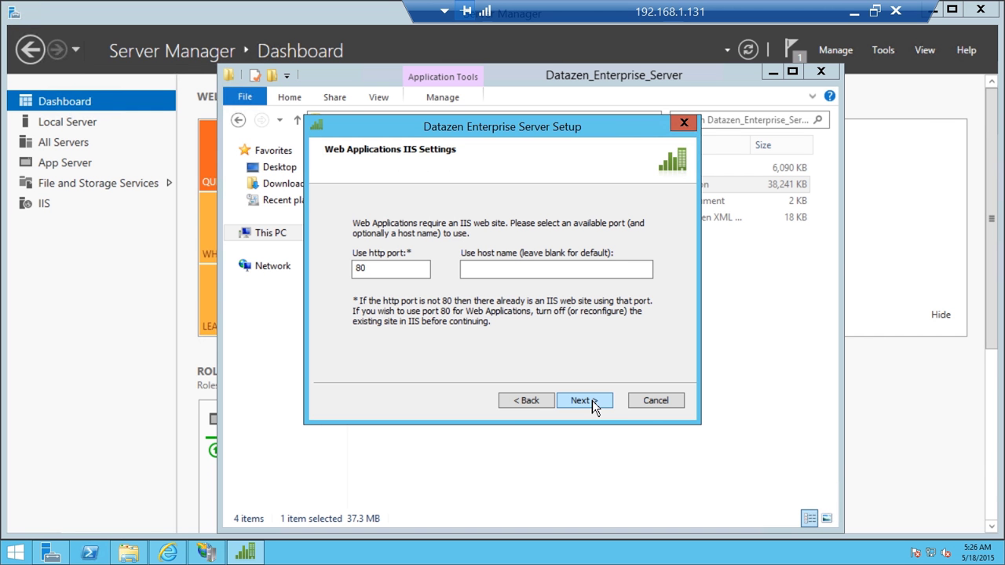
{"action": "left_click", "coordinate": [592, 401]}
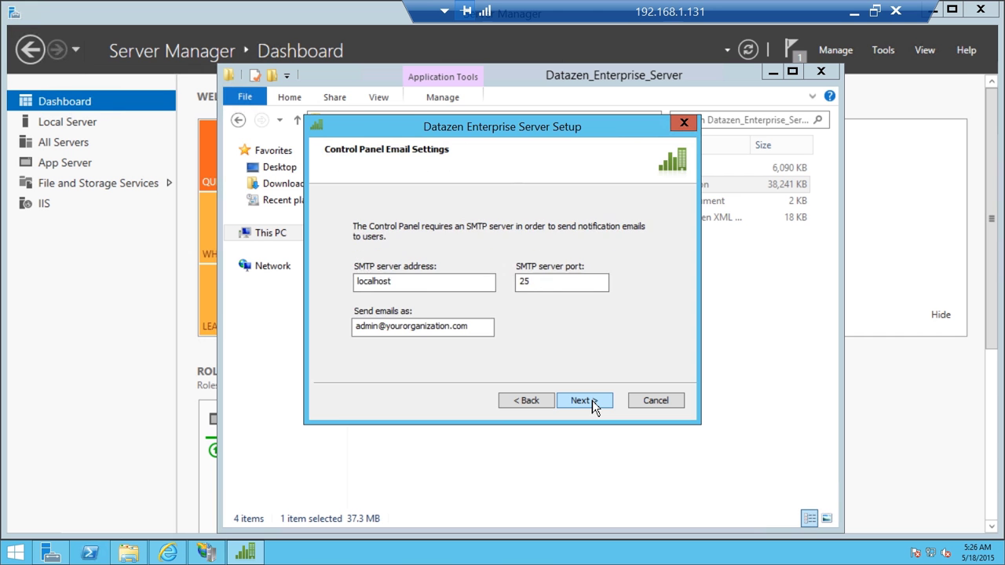
{"action": "left_click", "coordinate": [514, 401]}
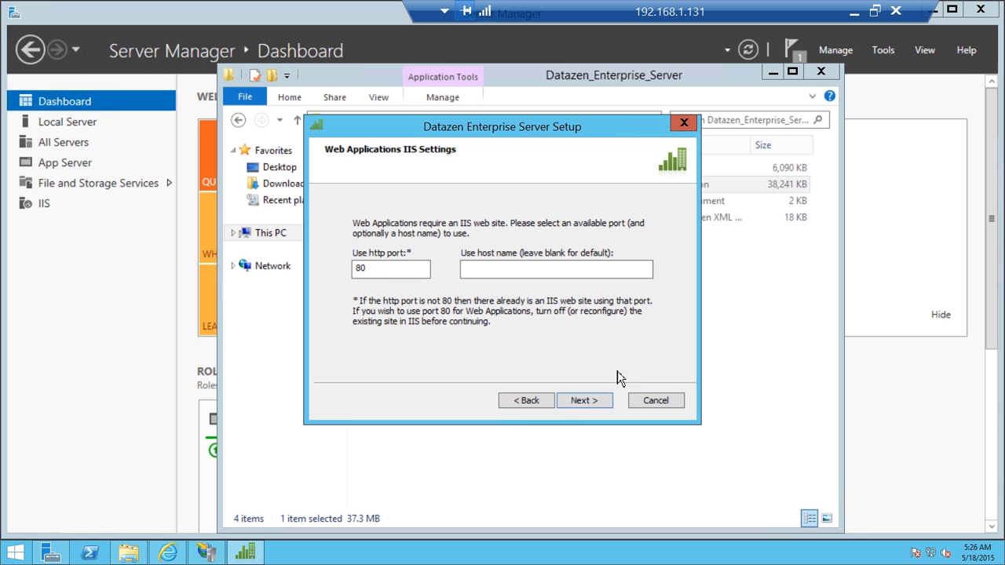
{"action": "left_click", "coordinate": [585, 400]}
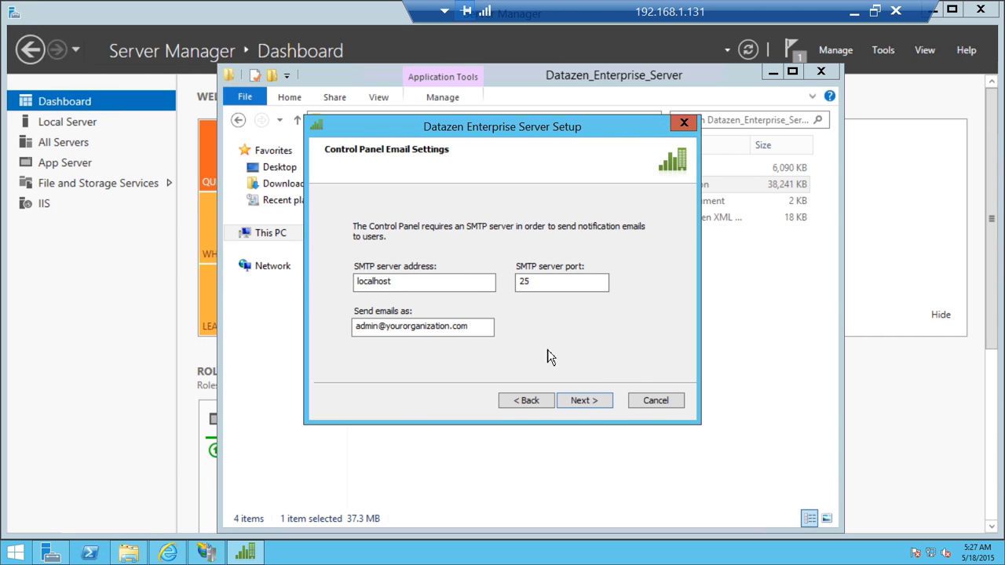
Accept the email settings, install Datazen Enterprise Server, and finish the setup wizard.
{"action": "left_click", "coordinate": [600, 402]}
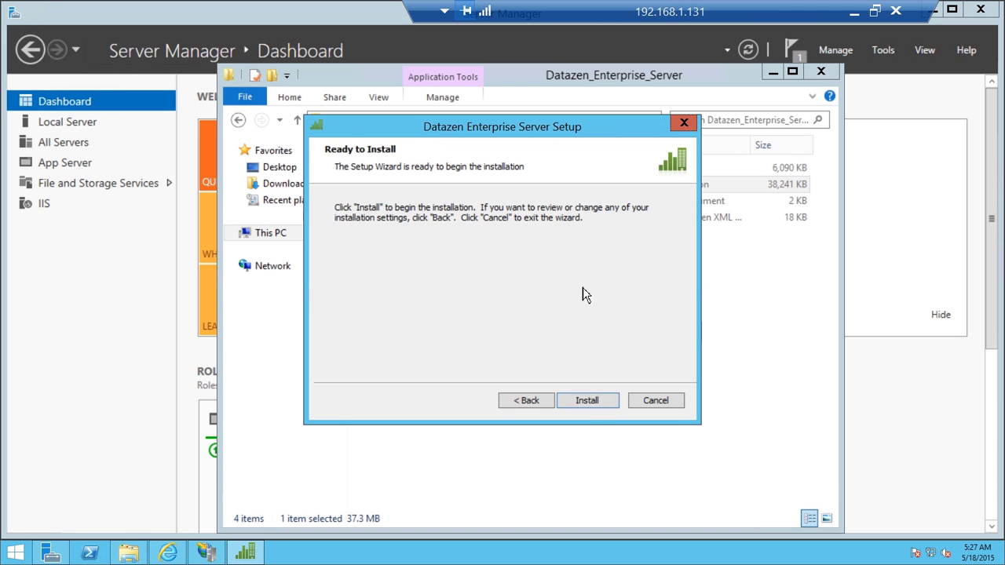
{"action": "left_click", "coordinate": [600, 403]}
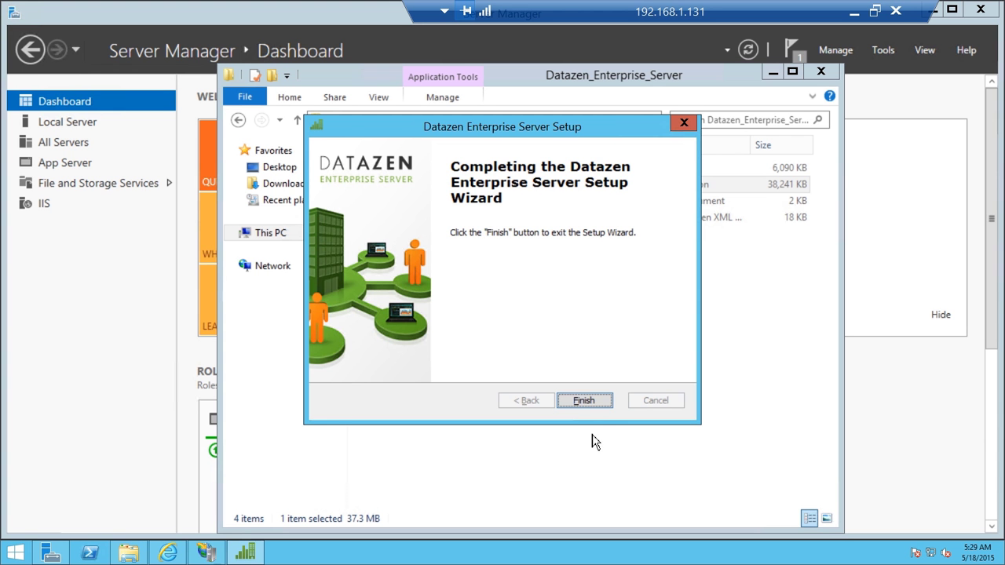
{"action": "left_click", "coordinate": [589, 402]}
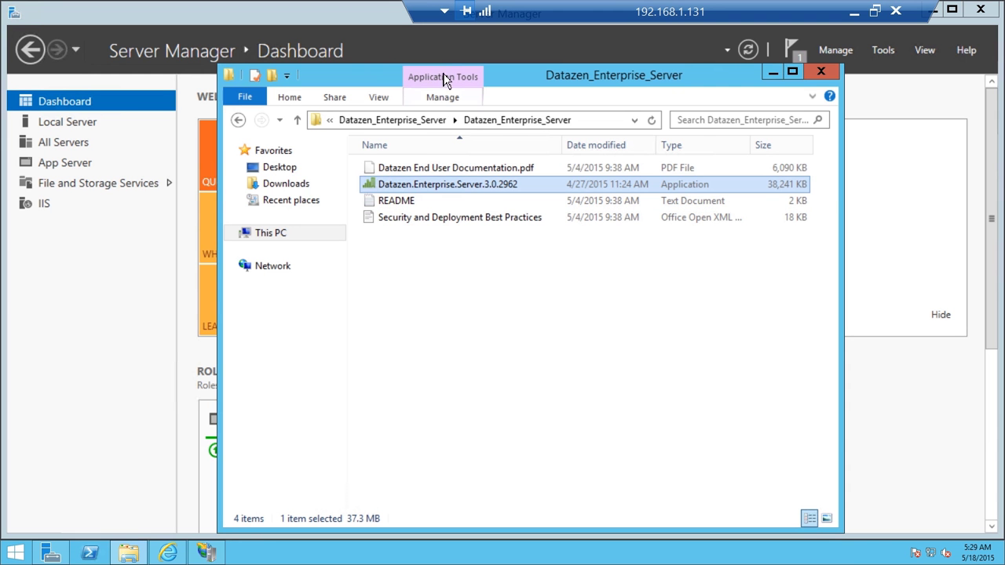
Load localhost/cp/ in Internet Explorer to reach the Datazen Control Panel login page.
{"action": "left_click", "coordinate": [170, 553]}
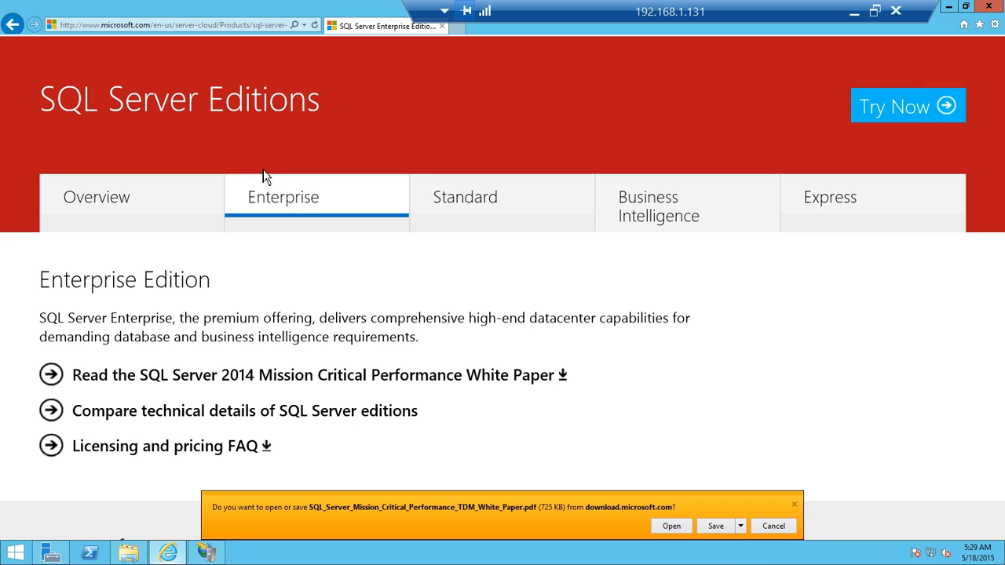
{"action": "left_click", "coordinate": [257, 29]}
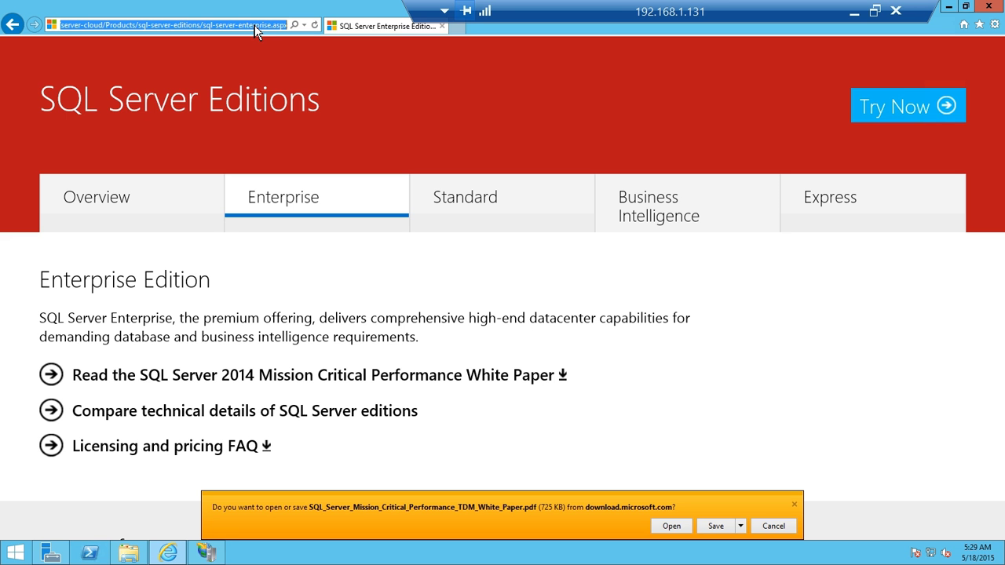
{"action": "type", "text": "localho"}
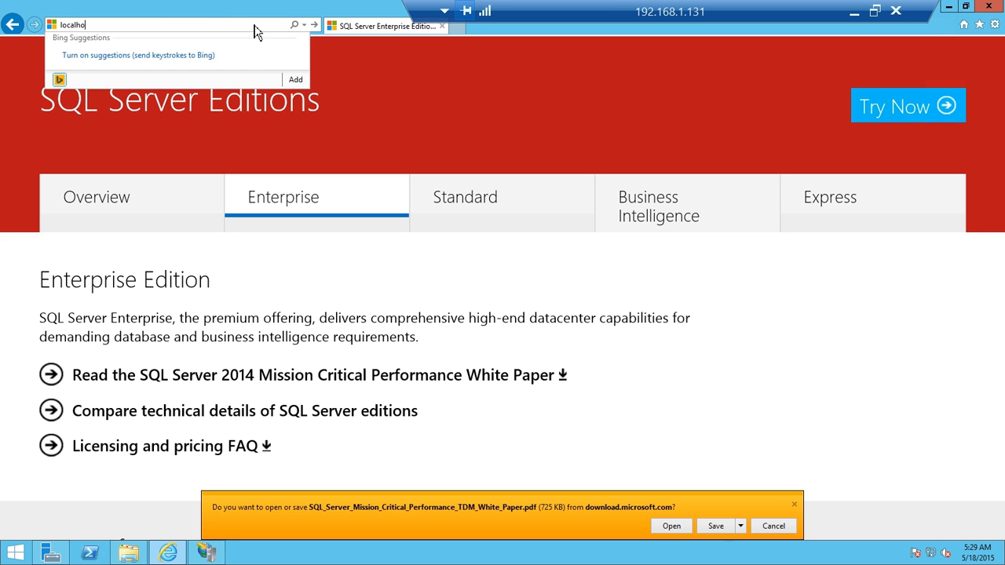
{"action": "type", "text": "st/cp/"}
{"action": "key", "text": "Return"}
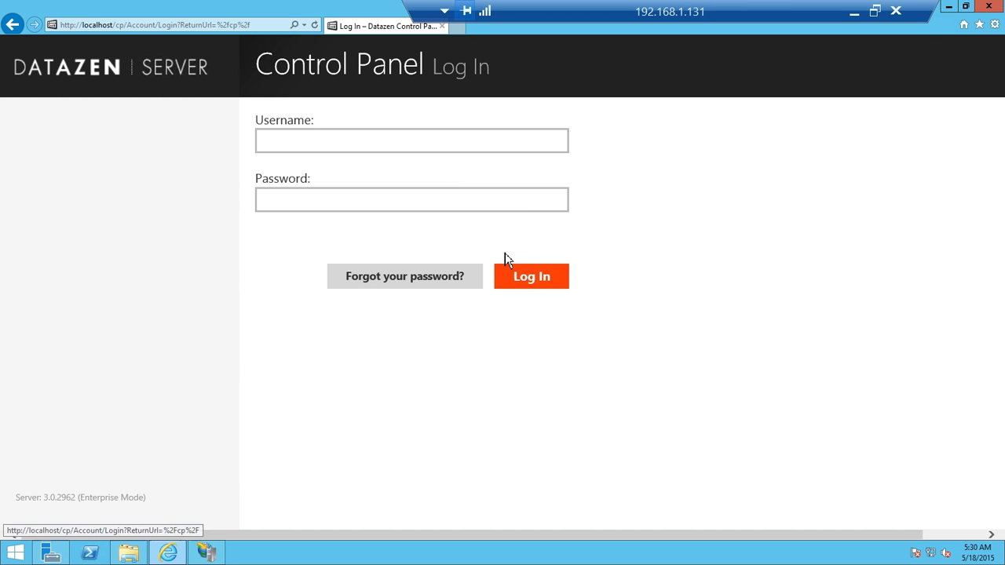
Log in as admin with the administrator password, declining to store the password.
{"action": "left_click", "coordinate": [521, 141]}
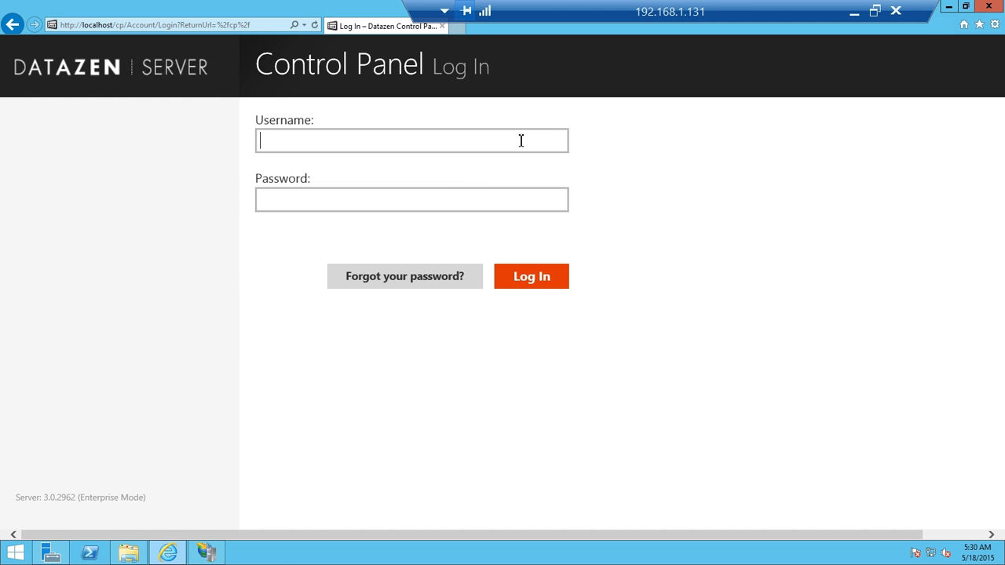
{"action": "type", "text": "admin"}
{"action": "key", "text": "Tab"}
{"action": "type", "text": "********"}
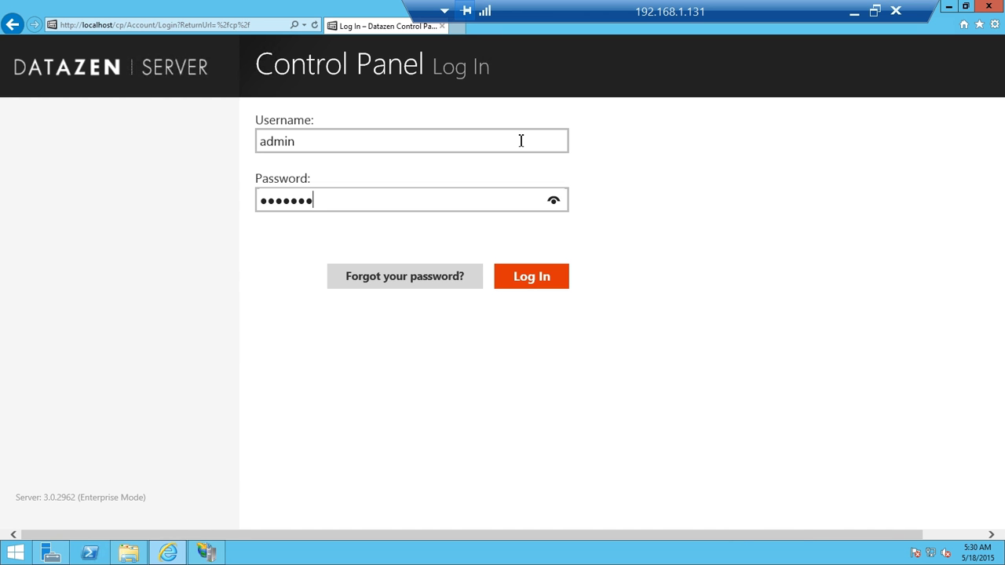
{"action": "left_click", "coordinate": [563, 285]}
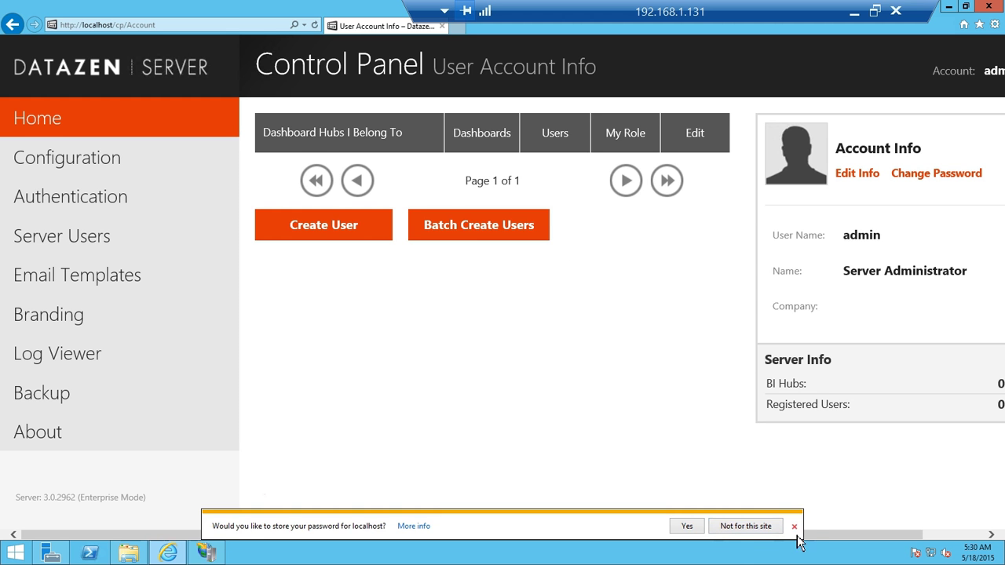
{"action": "left_click", "coordinate": [795, 528]}
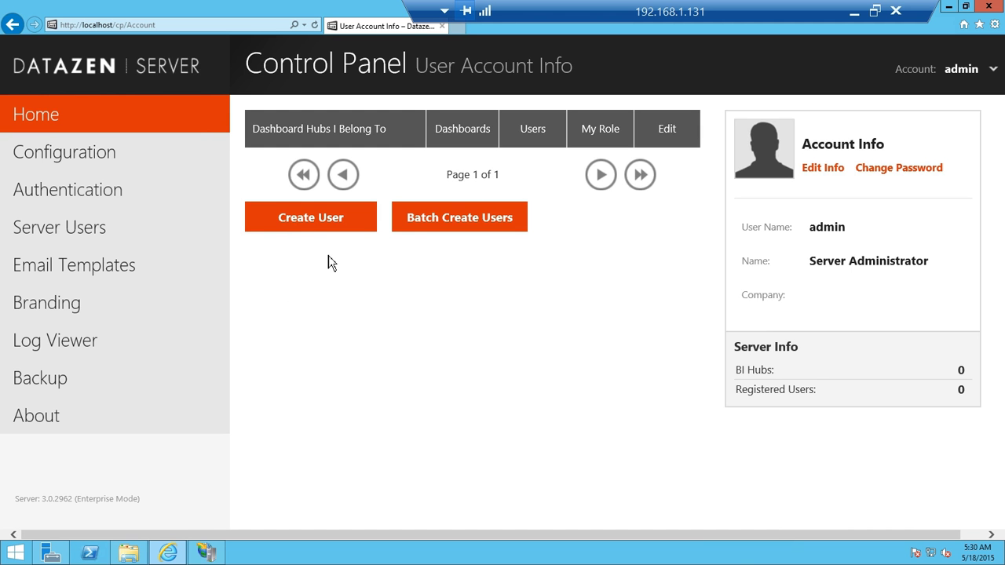
Create a user account by entering the username, e-mail address and full name, then confirm.
{"action": "left_click", "coordinate": [332, 223]}
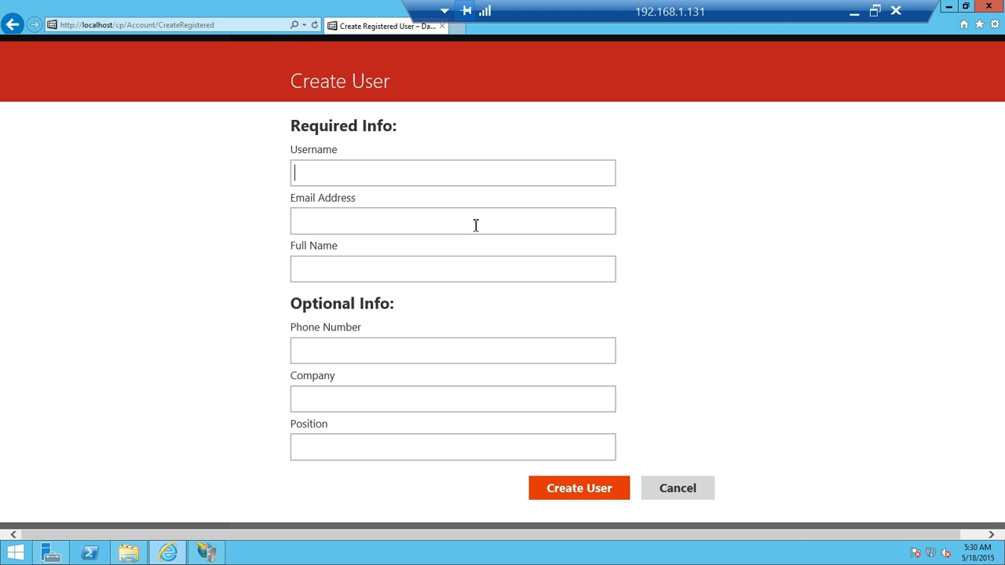
{"action": "key", "text": "Tab"}
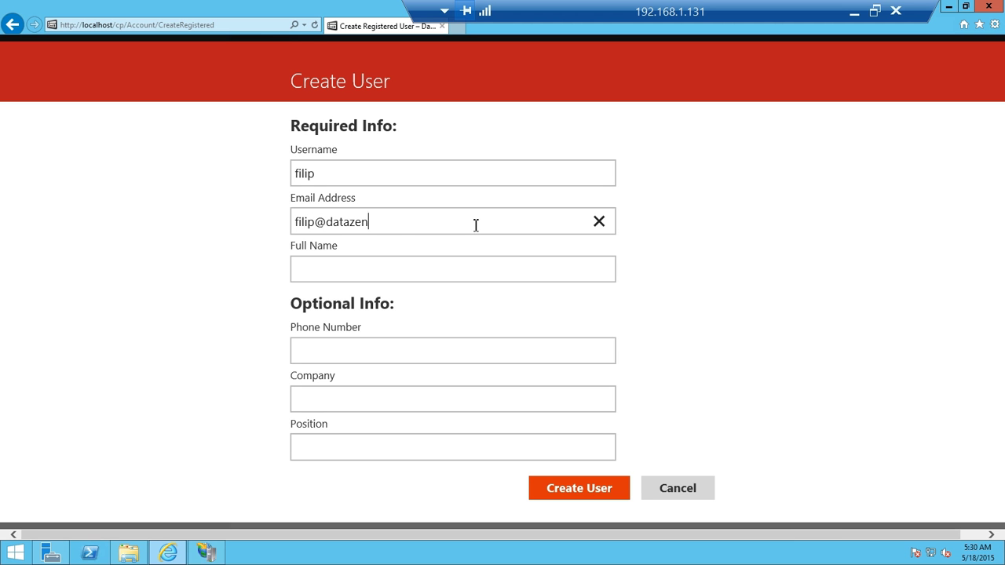
{"action": "key", "text": "Tab"}
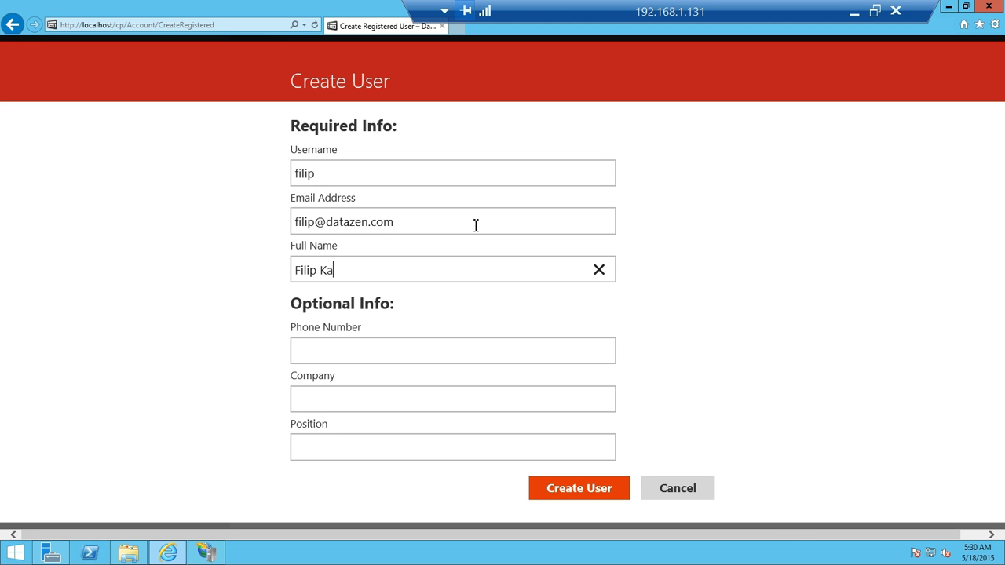
{"action": "left_click", "coordinate": [590, 491]}
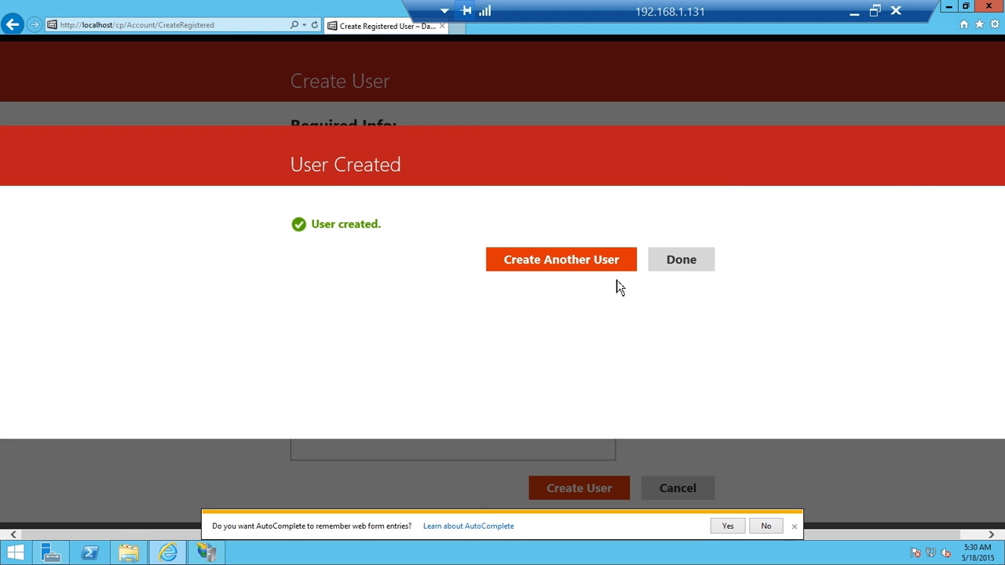
{"action": "left_click", "coordinate": [683, 269]}
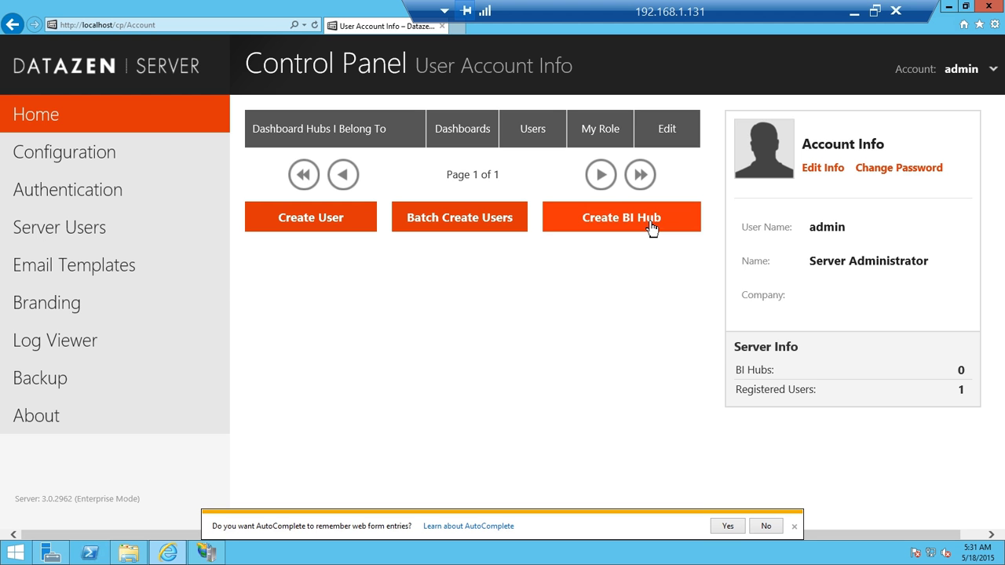
Create BI hub 'Sales' owned by the new user, with a maximum of 20 users.
{"action": "left_click", "coordinate": [650, 228]}
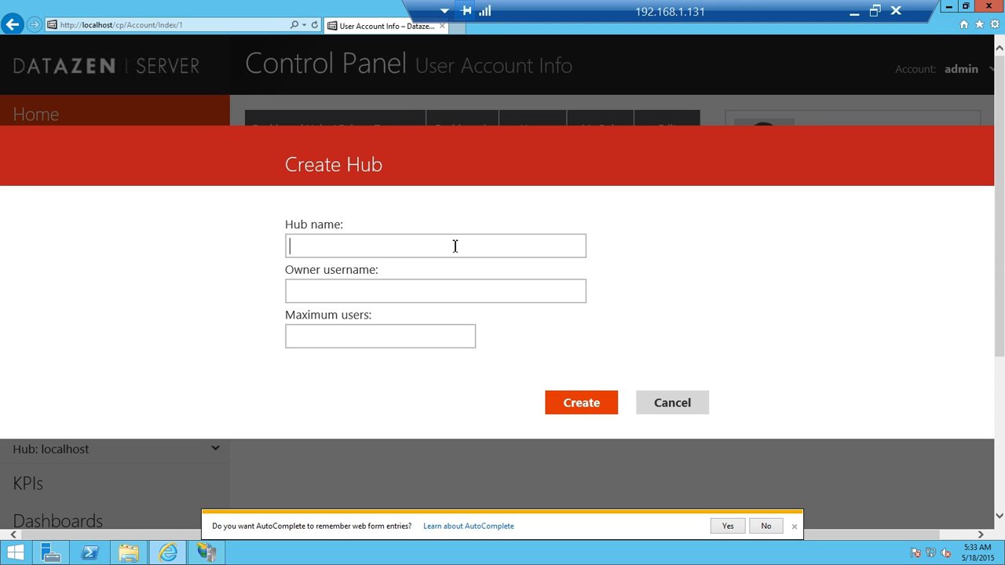
{"action": "type", "text": "Sales"}
{"action": "key", "text": "Tab"}
{"action": "type", "text": "filip"}
{"action": "key", "text": "Tab"}
{"action": "type", "text": "20"}
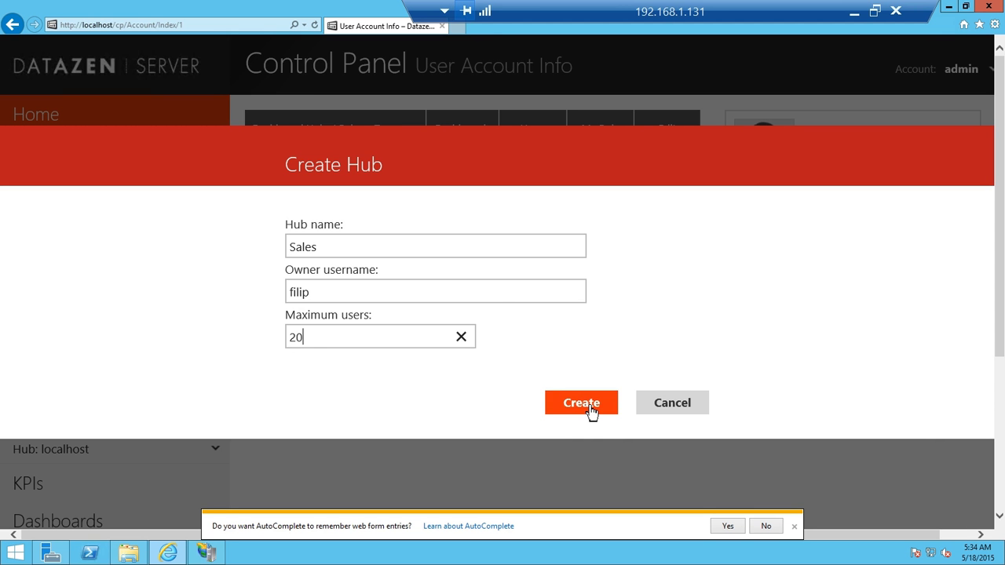
{"action": "left_click", "coordinate": [590, 408]}
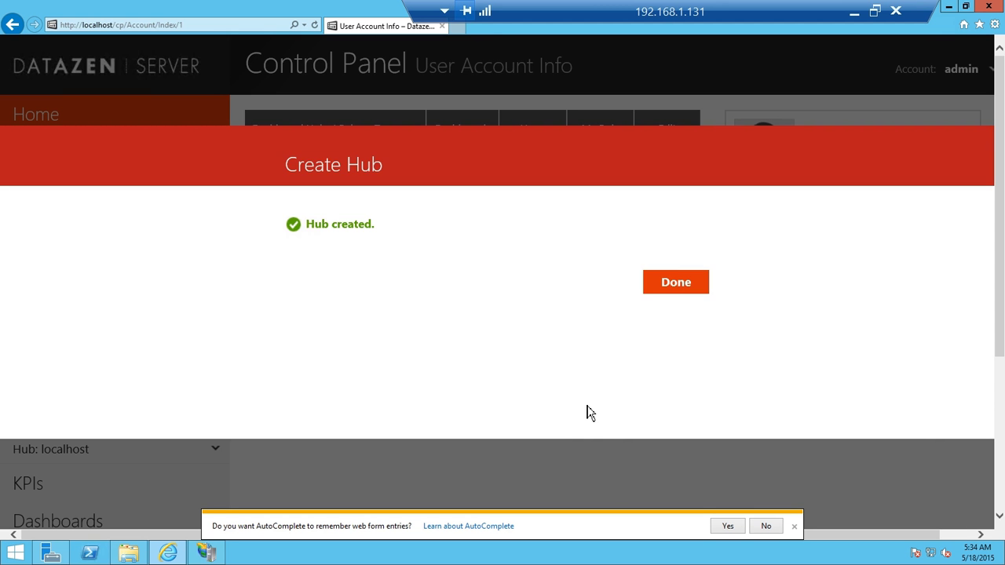
{"action": "left_click", "coordinate": [673, 286]}
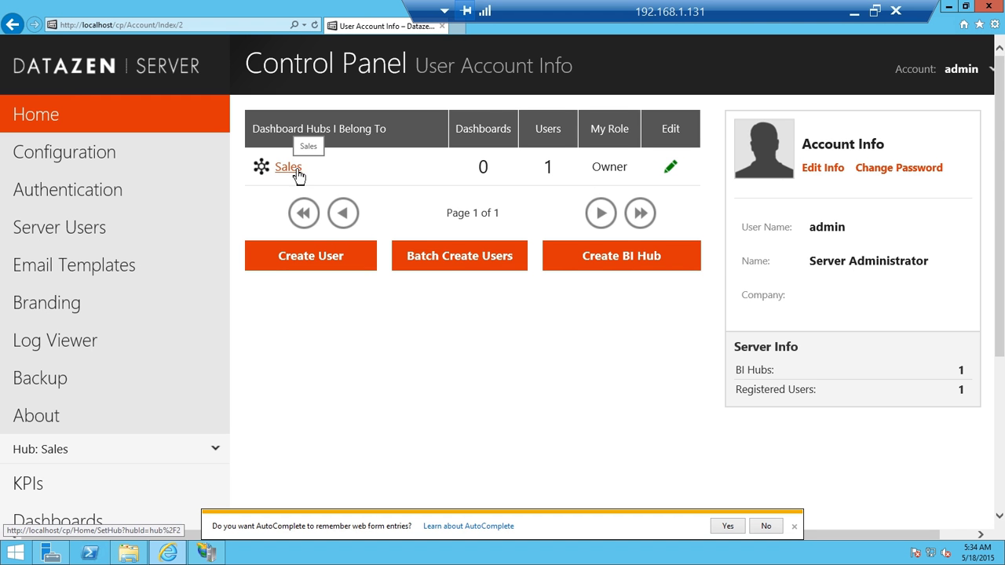
Dismiss the AutoComplete prompt and open the Sales hub's dashboards list.
{"action": "scroll", "coordinate": [135, 377], "scroll_direction": "down", "scroll_amount": 1}
{"action": "scroll", "coordinate": [132, 379], "scroll_direction": "down", "scroll_amount": 2}
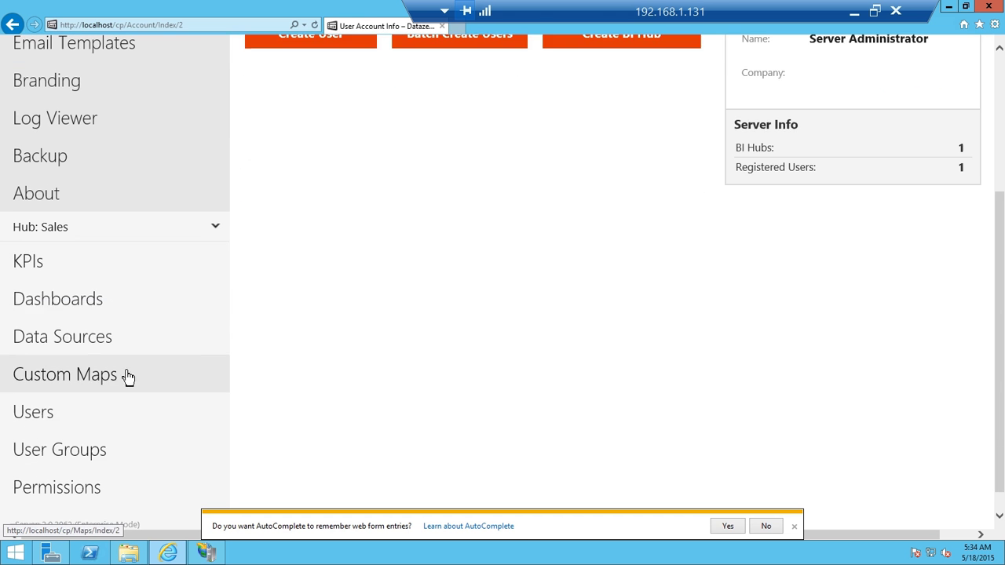
{"action": "scroll", "coordinate": [63, 307], "scroll_direction": "down", "scroll_amount": 1}
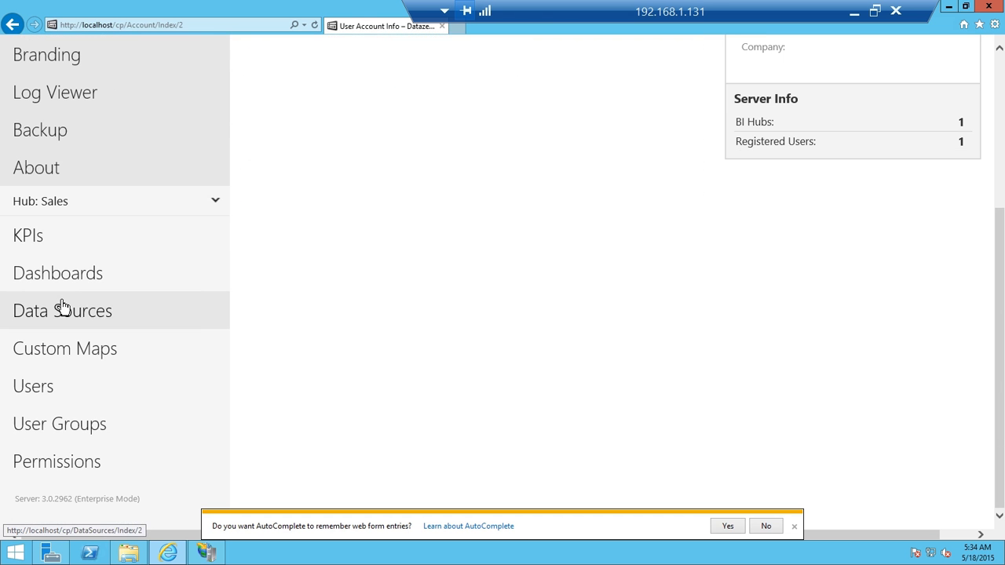
{"action": "left_click", "coordinate": [796, 529]}
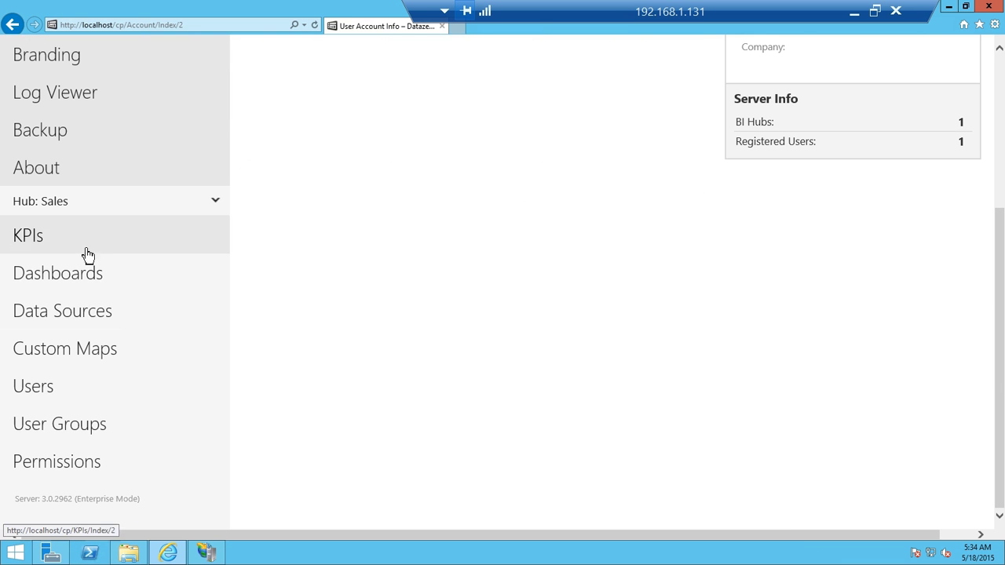
{"action": "left_click", "coordinate": [99, 288]}
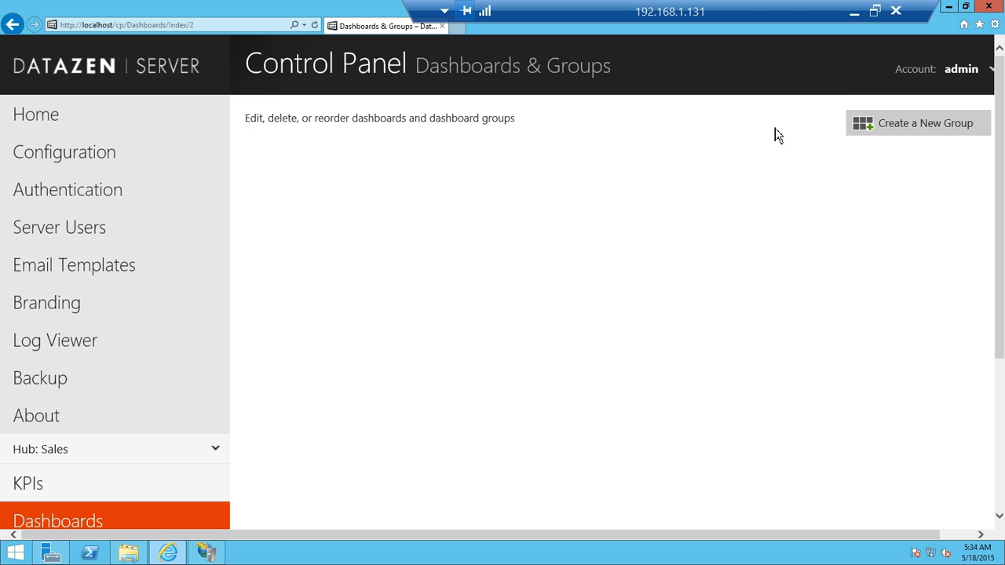
Create dashboard group 'Sales Dashboards' with access for Everyone.
{"action": "left_click", "coordinate": [957, 137]}
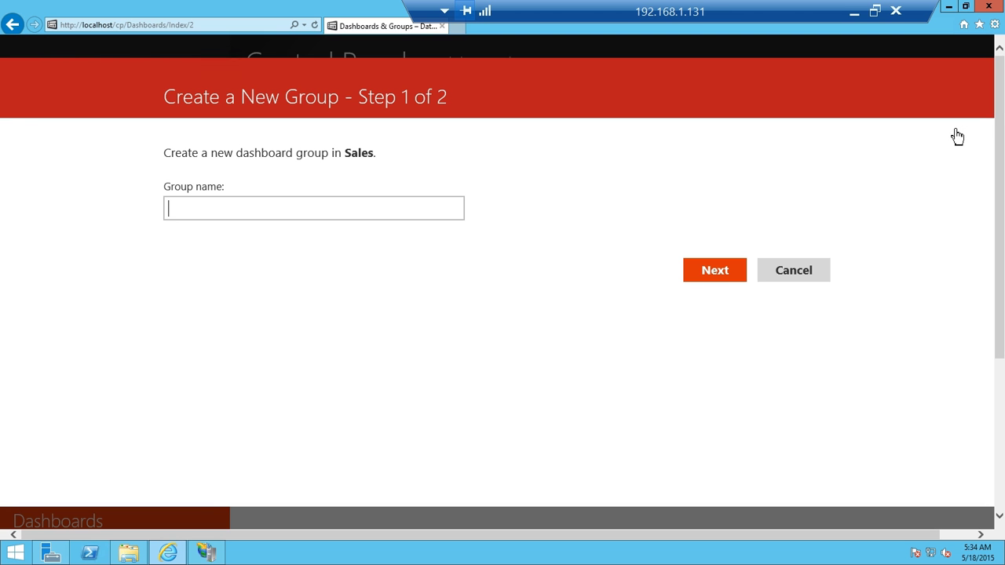
{"action": "type", "text": "Sales Dashboa"}
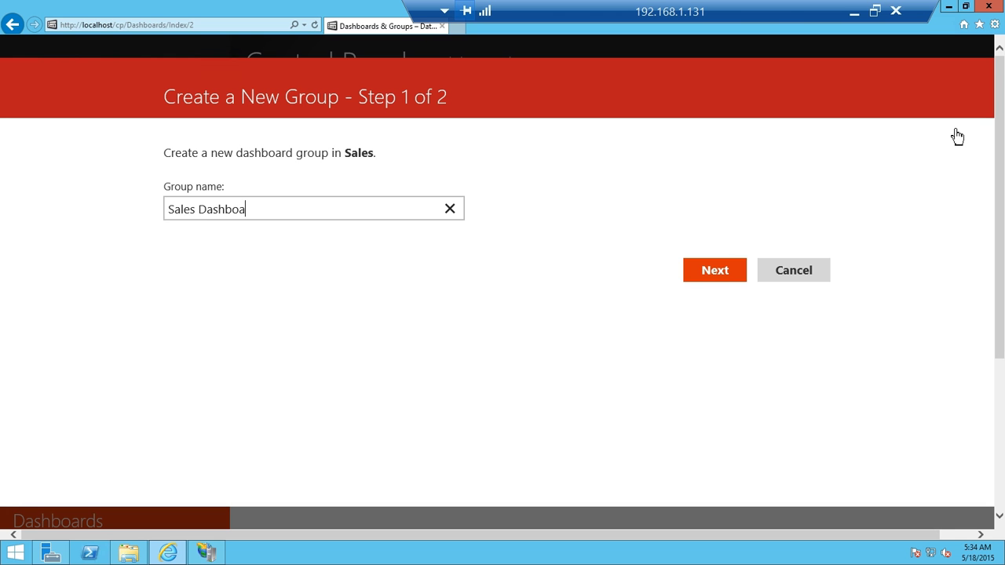
{"action": "type", "text": "rds"}
{"action": "left_click", "coordinate": [715, 275]}
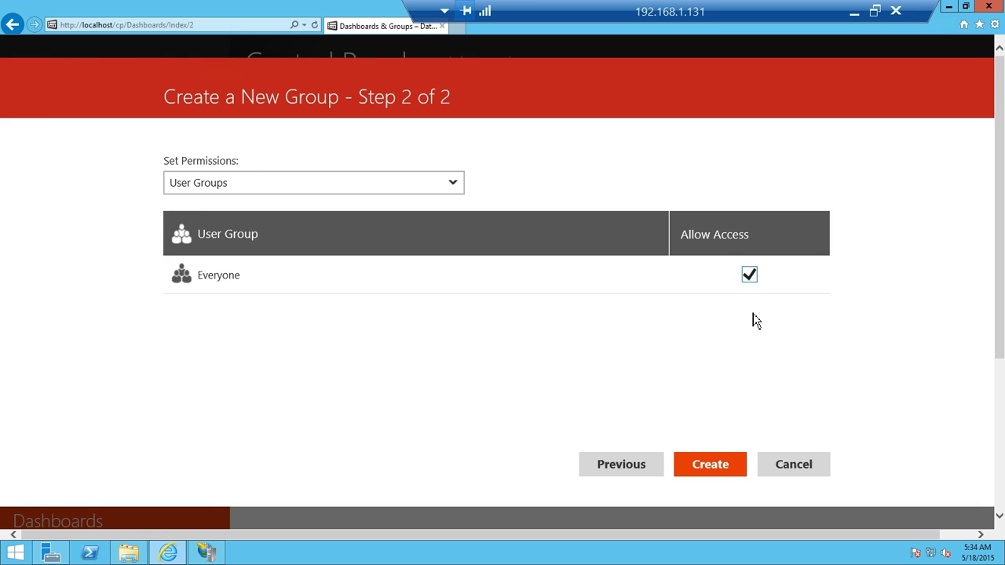
{"action": "left_click", "coordinate": [730, 466]}
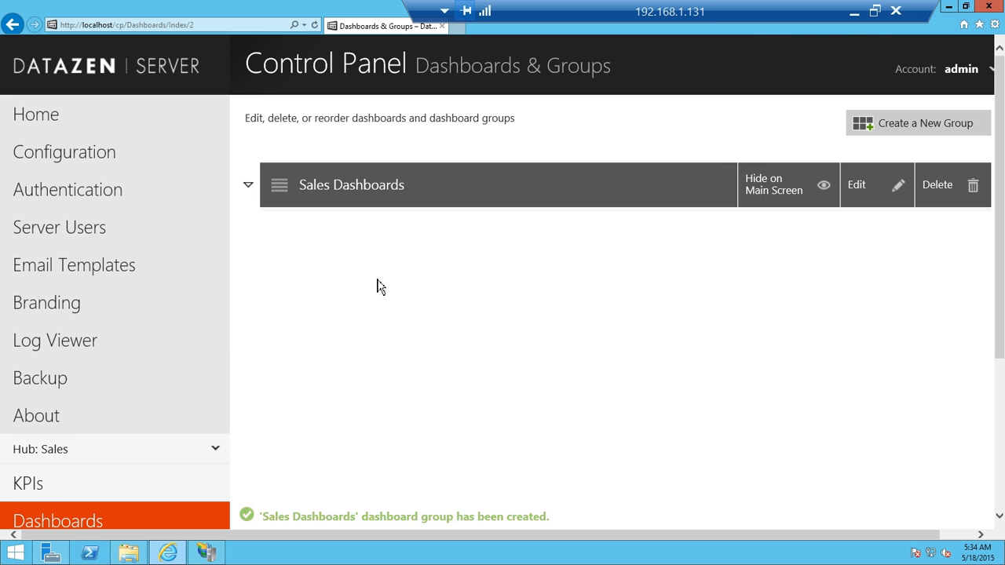
{"action": "scroll", "coordinate": [189, 322], "scroll_direction": "down", "scroll_amount": 2}
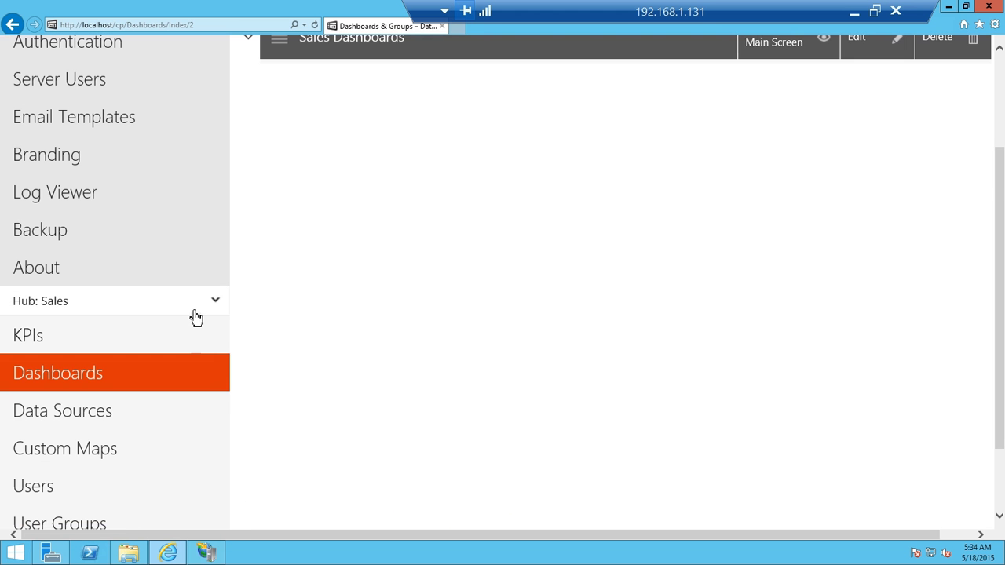
{"action": "scroll", "coordinate": [94, 424], "scroll_direction": "down", "scroll_amount": 1}
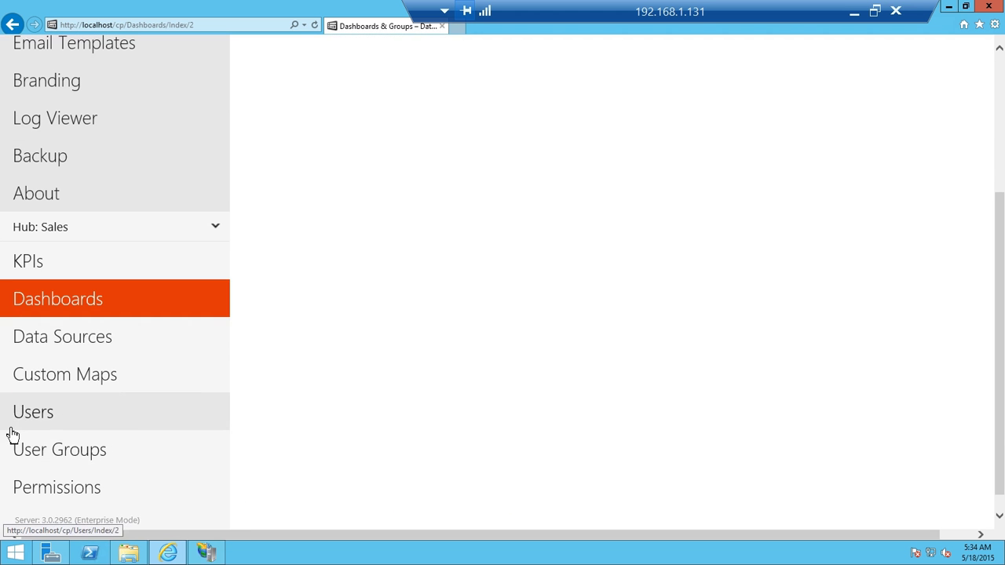
Copy the hub user's set-password link from the Users list and open a new blank tab.
{"action": "left_click", "coordinate": [25, 418]}
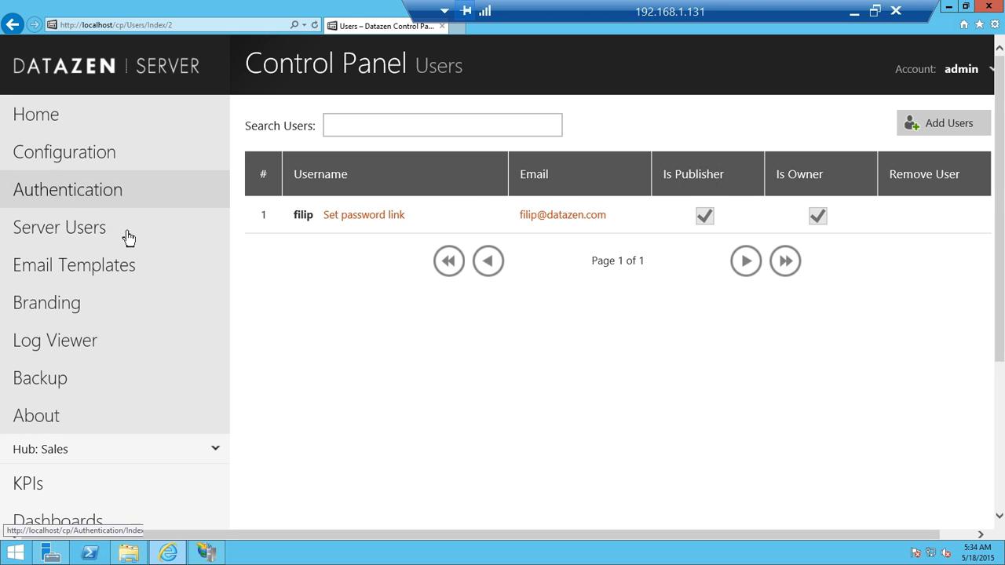
{"action": "scroll", "coordinate": [132, 275], "scroll_direction": "down", "scroll_amount": 3}
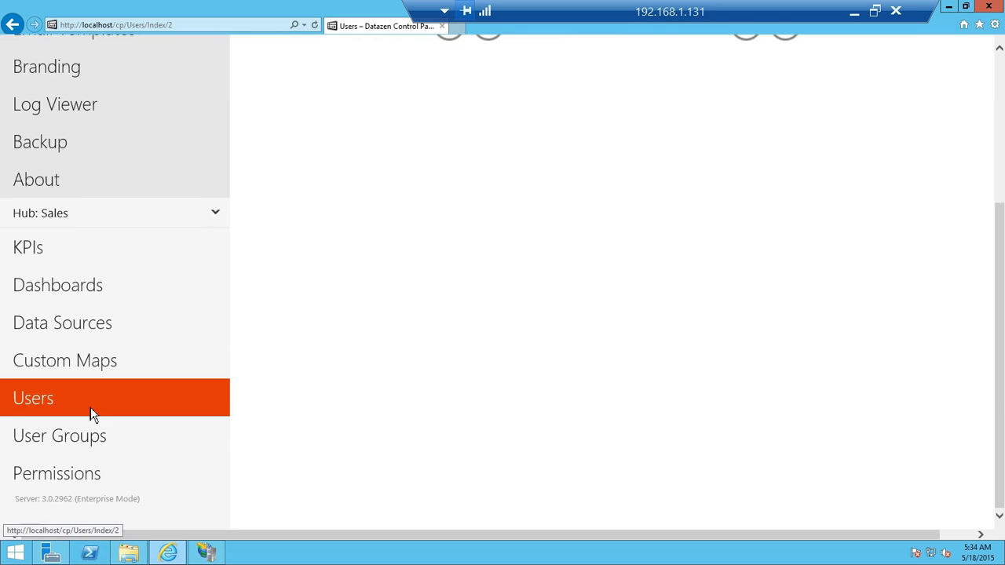
{"action": "scroll", "coordinate": [683, 333], "scroll_direction": "up", "scroll_amount": 3}
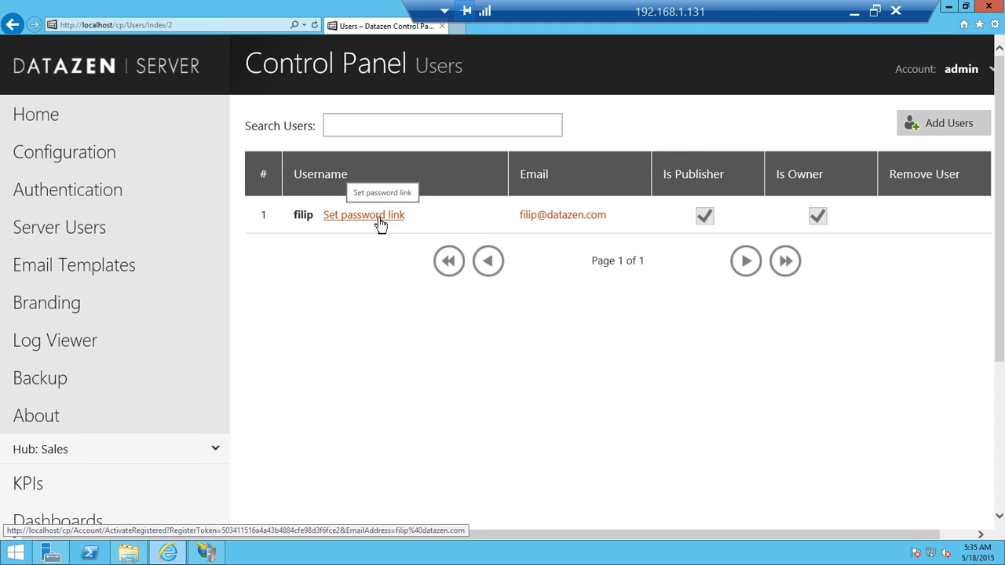
{"action": "left_click", "coordinate": [380, 223]}
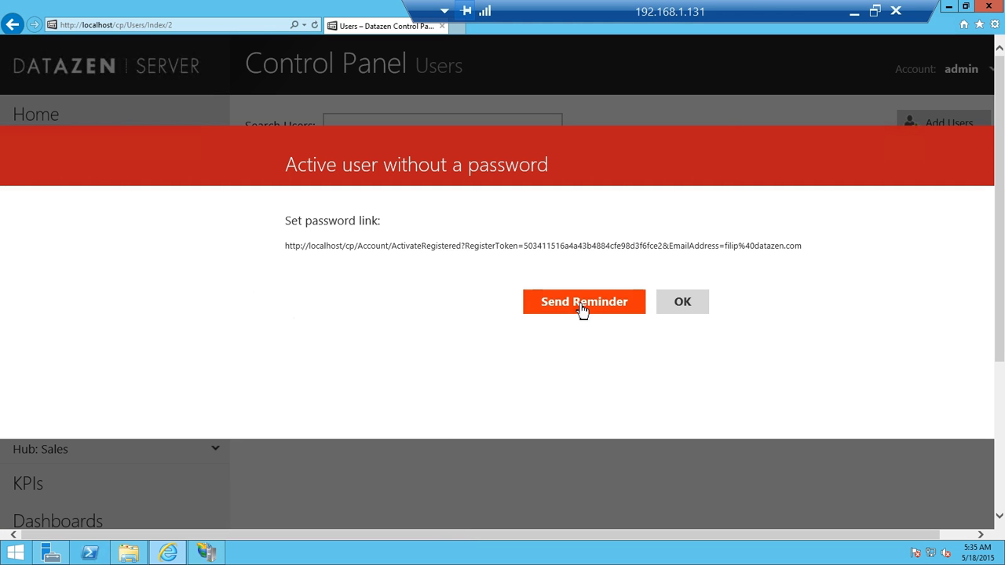
{"action": "left_click_drag", "start_coordinate": [807, 248], "coordinate": [745, 247]}
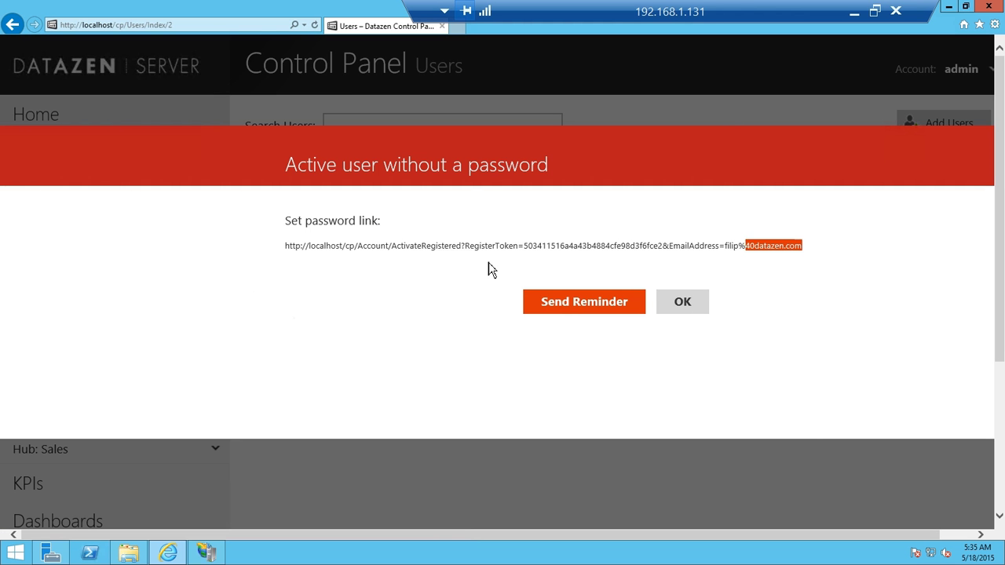
{"action": "left_click_drag", "start_coordinate": [489, 269], "coordinate": [270, 264]}
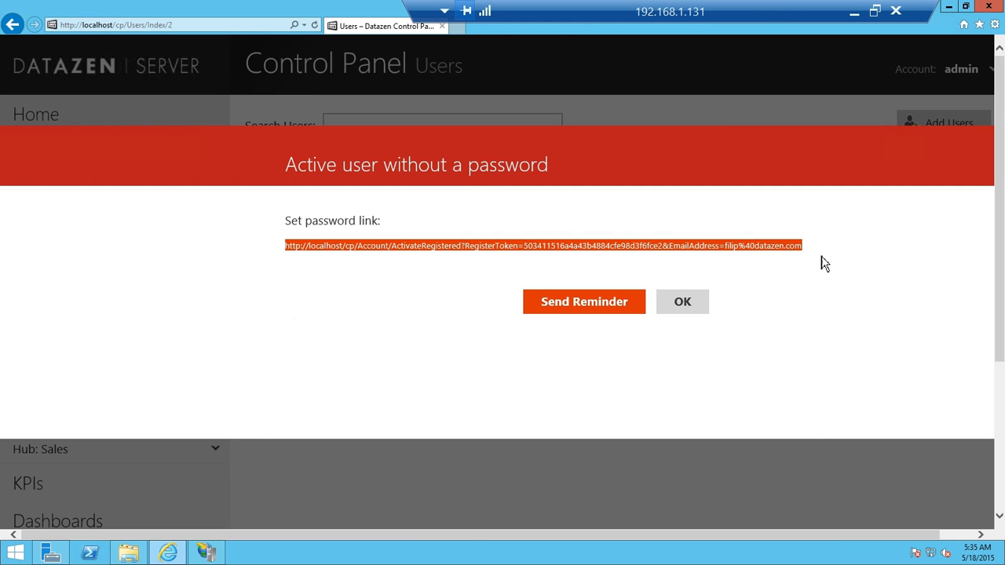
{"action": "left_click", "coordinate": [701, 308]}
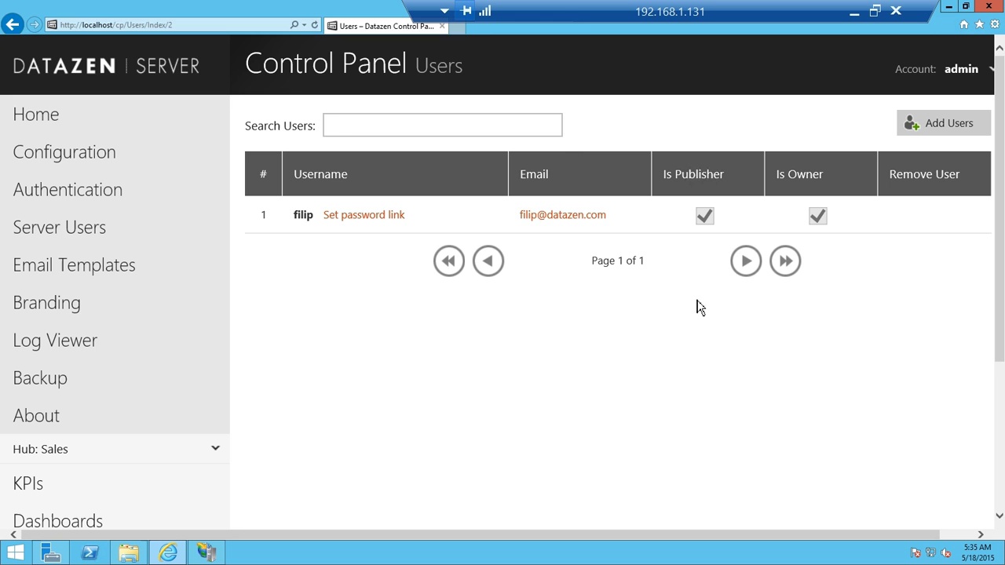
{"action": "left_click", "coordinate": [455, 26]}
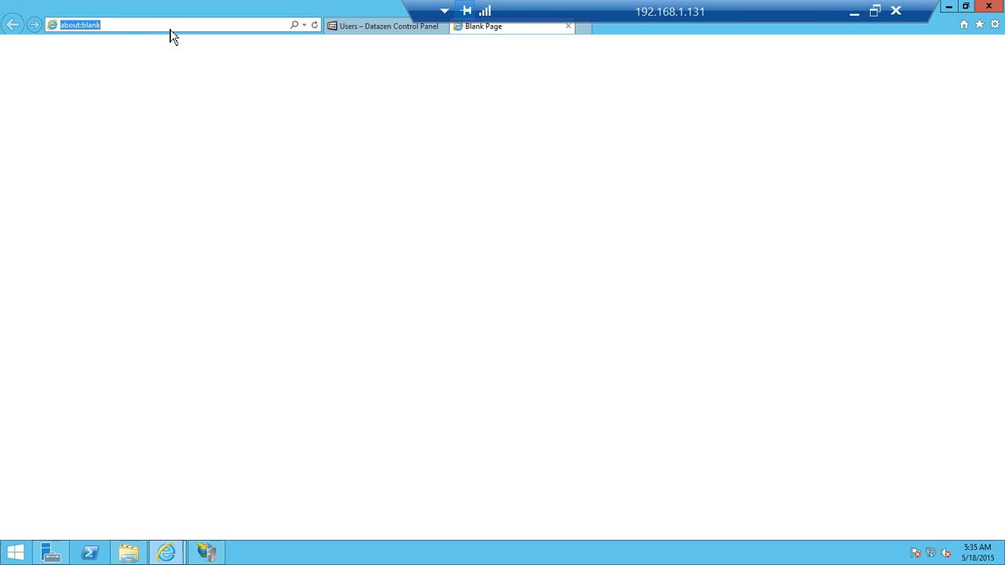
Load the copied activation link and set the account password to activate it.
{"action": "key", "text": "ctrl+v"}
{"action": "key", "text": "Return"}
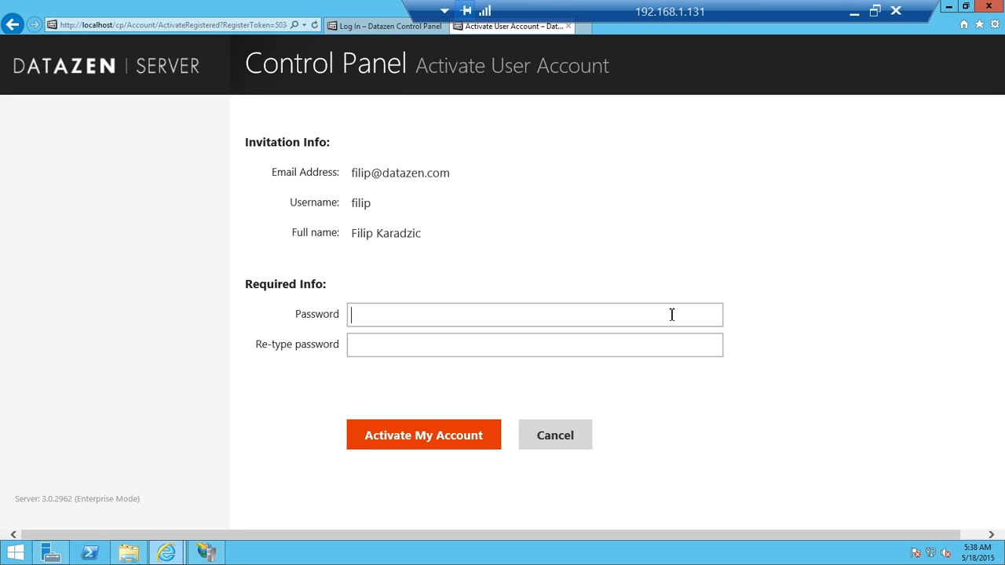
{"action": "type", "text": "••••••••"}
{"action": "key", "text": "Tab"}
{"action": "type", "text": "••••••••"}
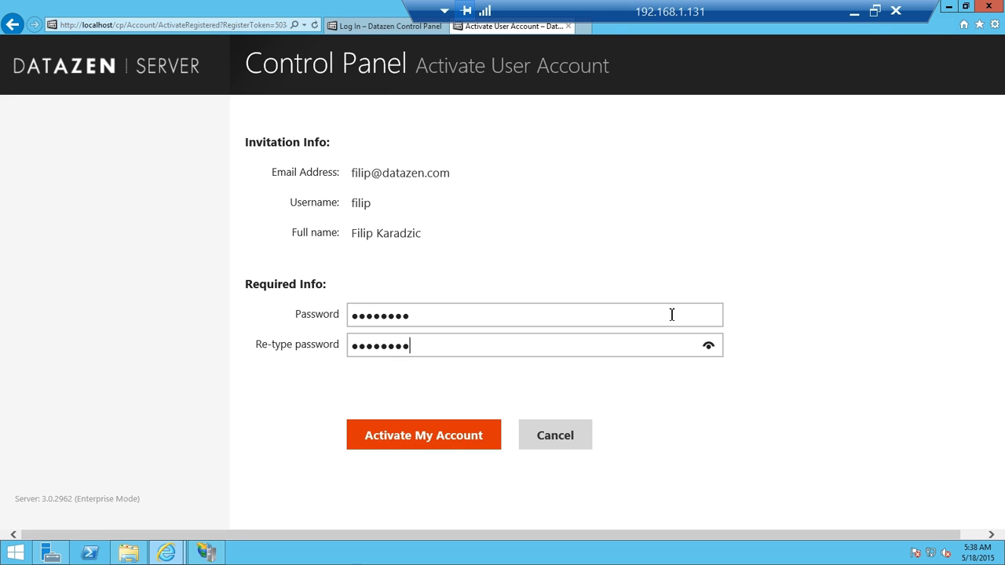
{"action": "left_click", "coordinate": [461, 436]}
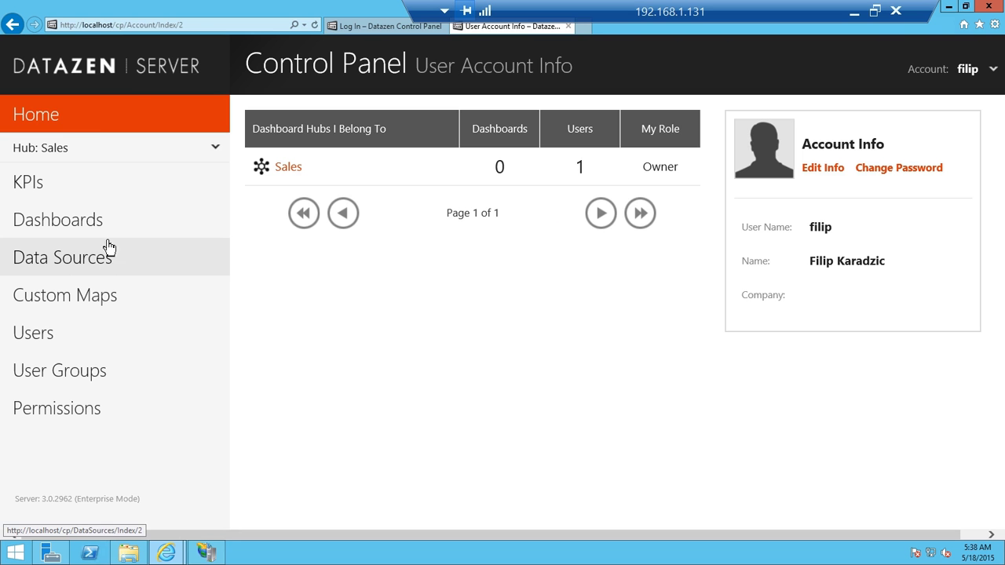
Start a new data connection, filling in server, DatazenDemoDb catalog, login and password.
{"action": "left_click", "coordinate": [91, 270]}
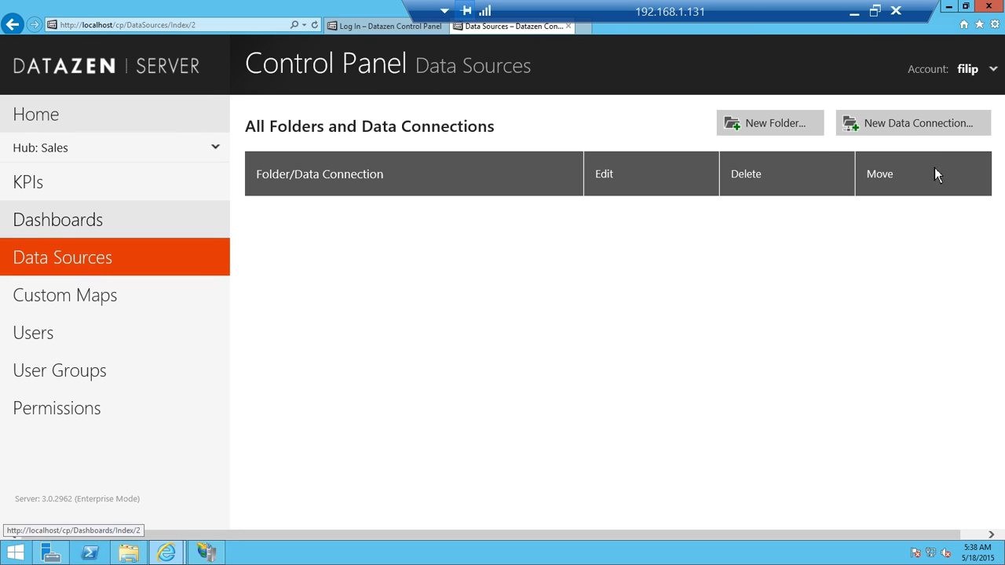
{"action": "left_click", "coordinate": [928, 125]}
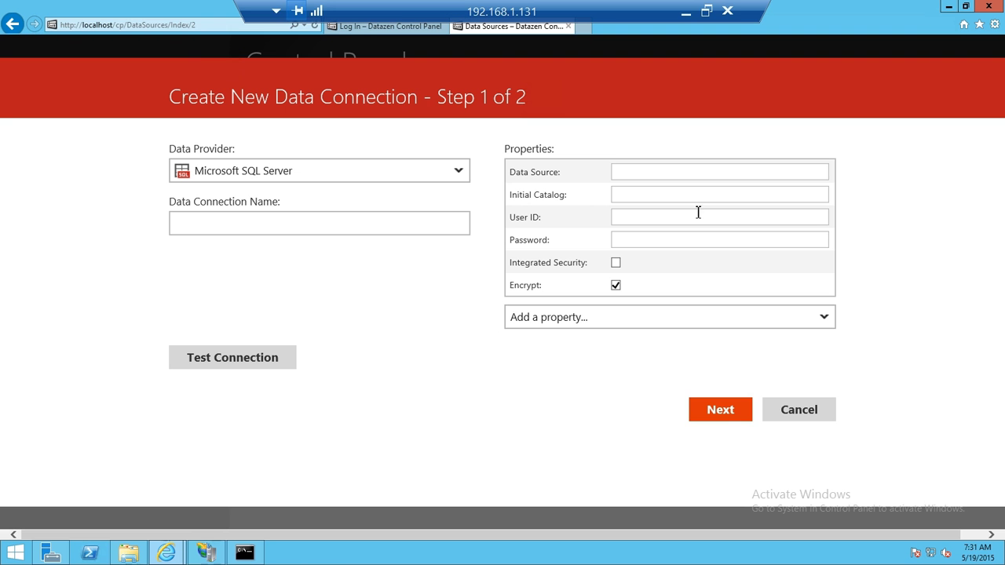
{"action": "left_click", "coordinate": [701, 172]}
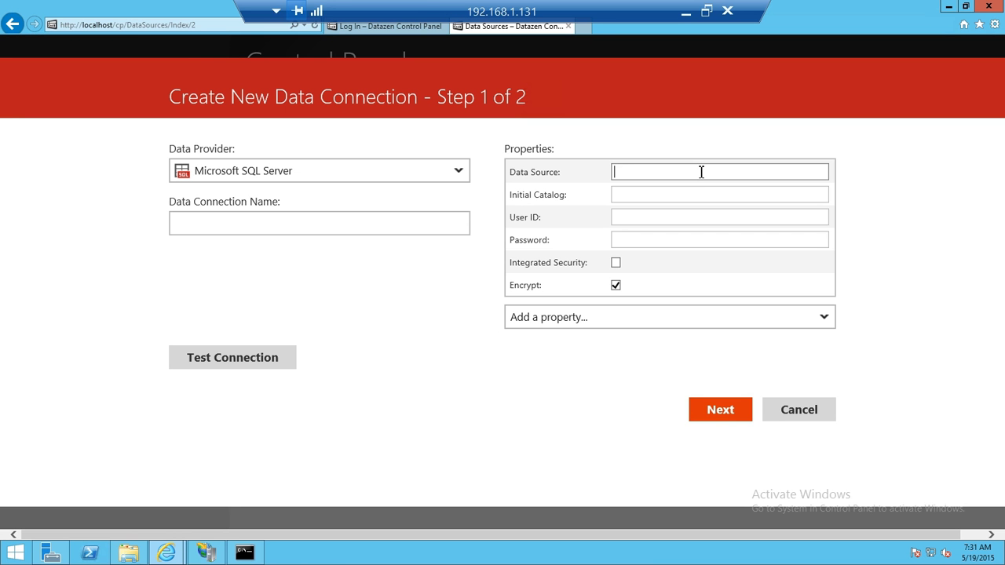
{"action": "type", "text": "hvoff2rfvl.database.windows.net"}
{"action": "left_click", "coordinate": [638, 194]}
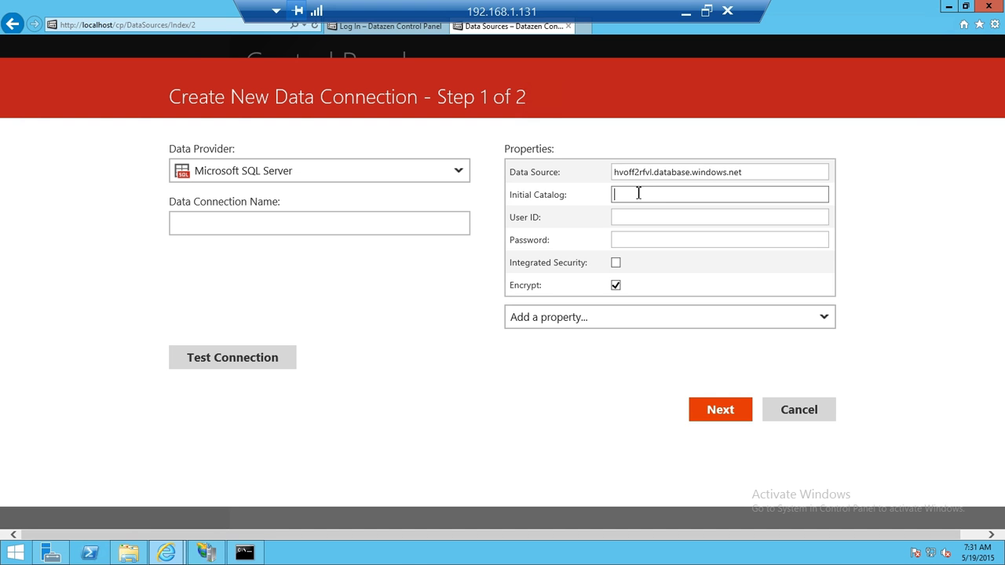
{"action": "type", "text": "DatazenDemoDb"}
{"action": "left_click", "coordinate": [690, 217]}
{"action": "type", "text": "client@hvoff2rfvl"}
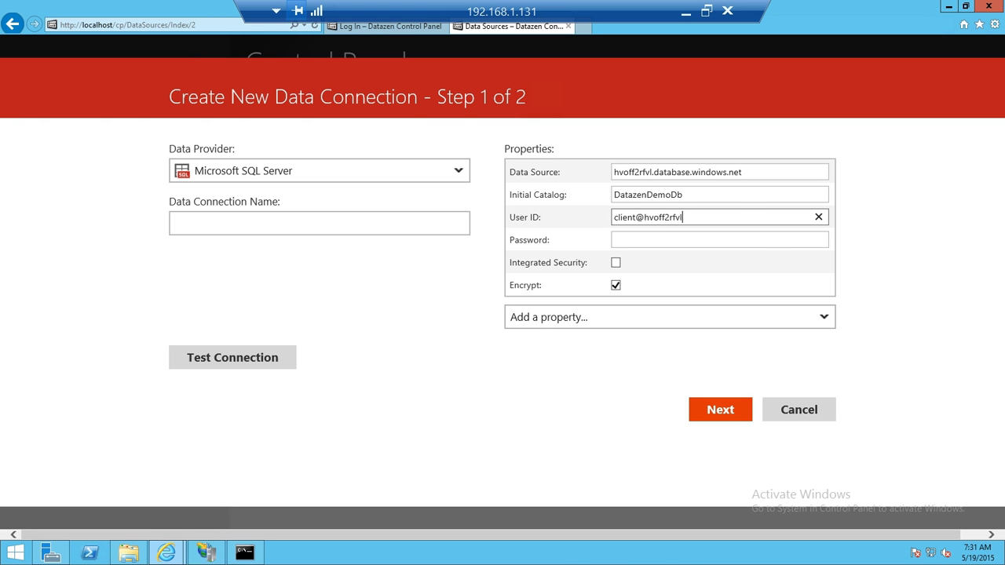
{"action": "left_click", "coordinate": [758, 241]}
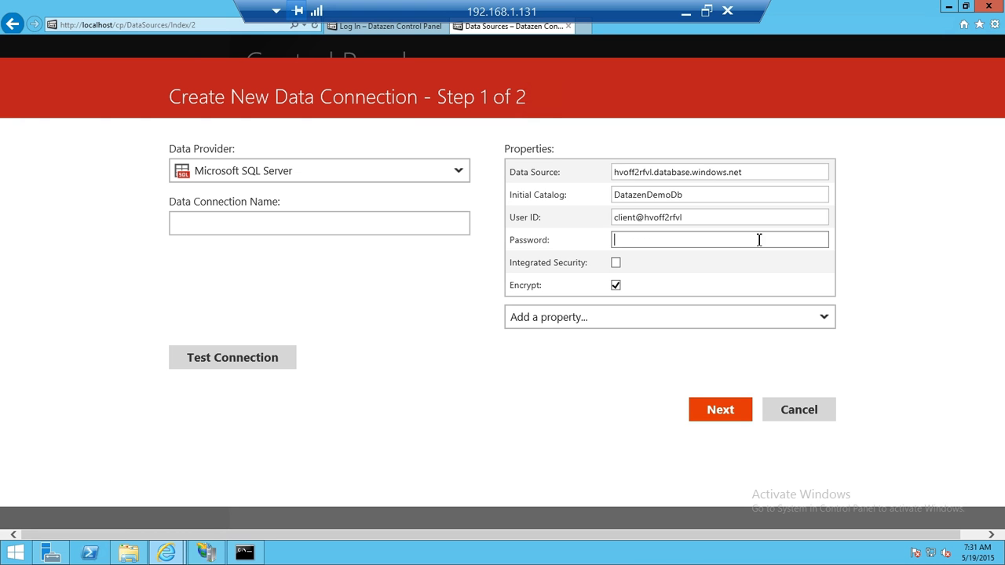
{"action": "key", "text": "ctrl+v"}
Name the connection 'Sample DB', test it, grant Everyone access and finish.
{"action": "left_click", "coordinate": [390, 225]}
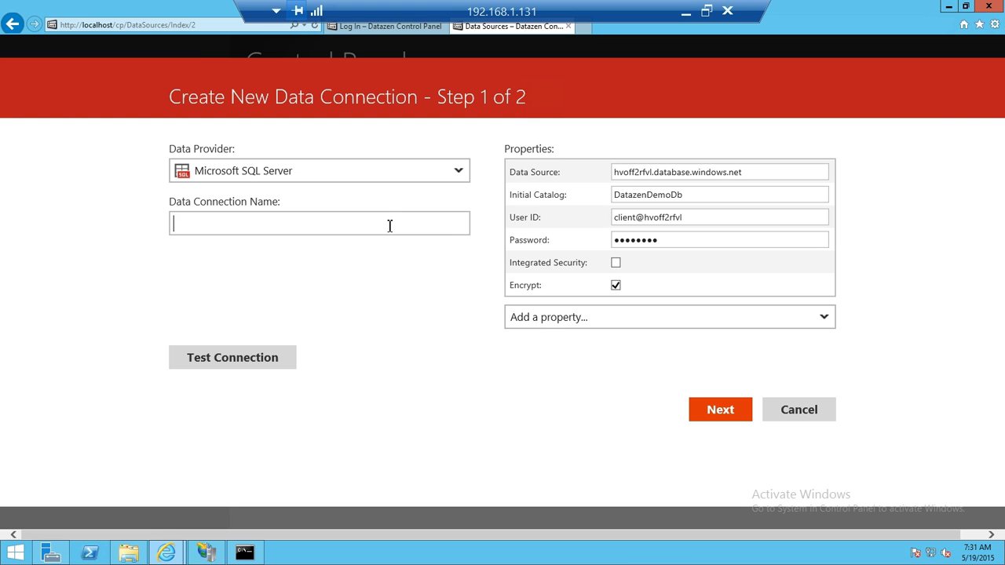
{"action": "type", "text": "Sample DB"}
{"action": "left_click", "coordinate": [283, 358]}
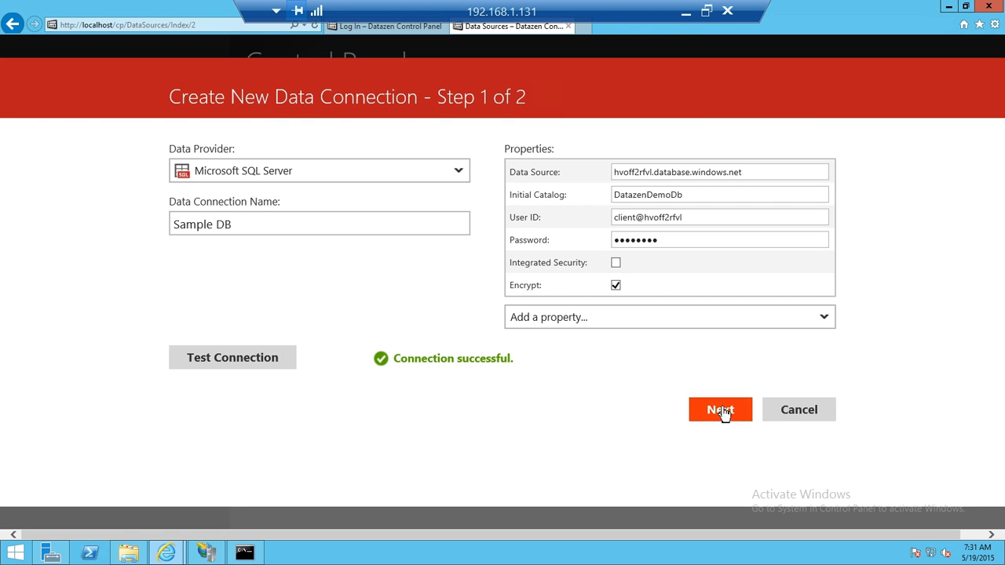
{"action": "left_click", "coordinate": [721, 411]}
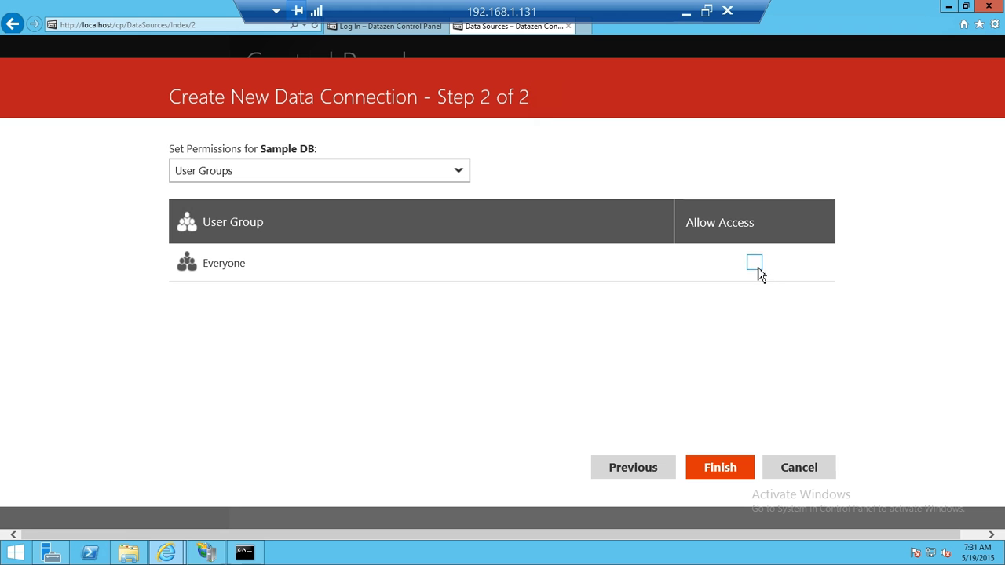
{"action": "left_click", "coordinate": [759, 270]}
{"action": "left_click", "coordinate": [720, 471]}
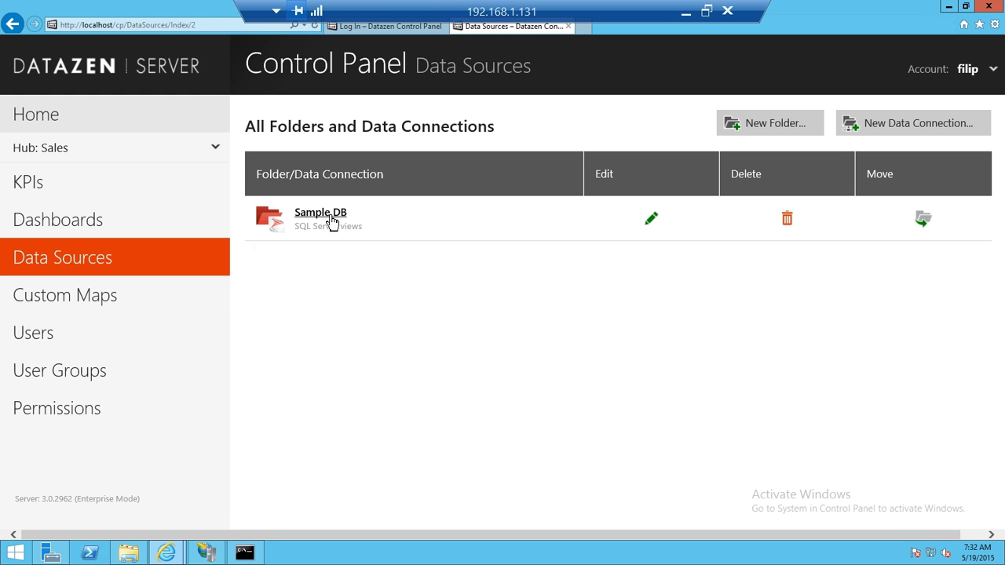
Create data view 'Monthly Expenses by Category' on Sample DB from the pasted expenses SELECT query.
{"action": "left_click", "coordinate": [332, 222]}
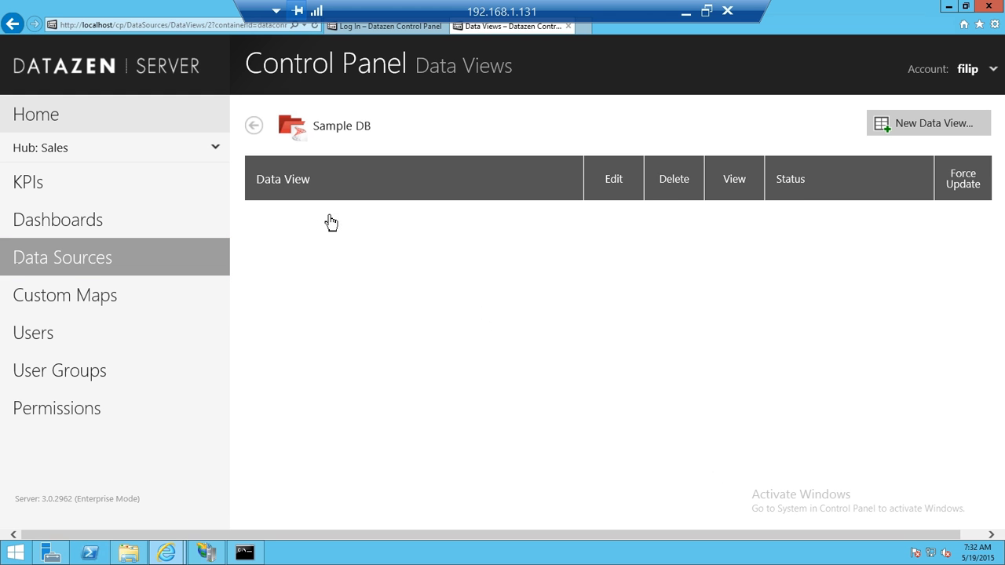
{"action": "left_click", "coordinate": [950, 127]}
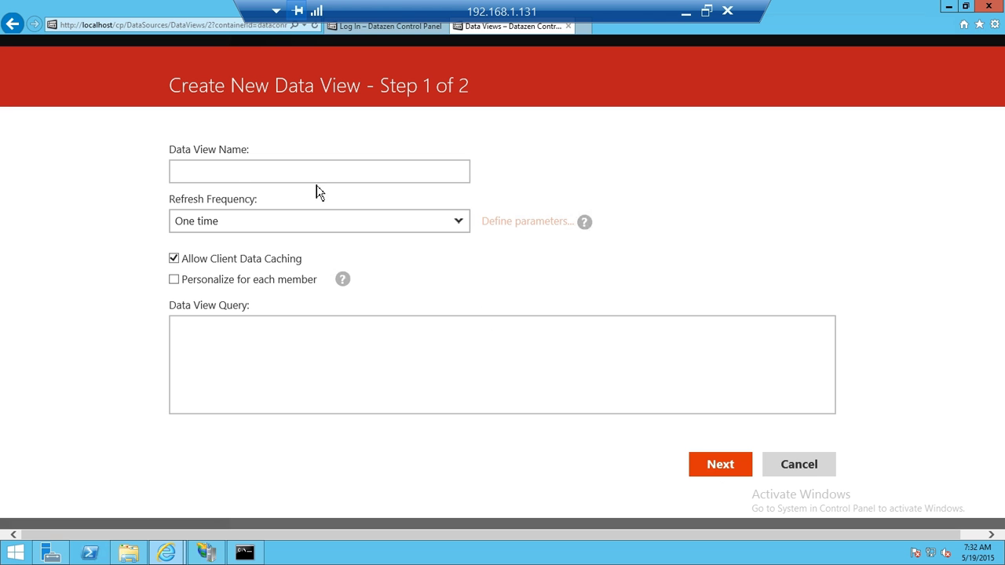
{"action": "left_click", "coordinate": [289, 173]}
{"action": "type", "text": "Monthly Expenses by Category"}
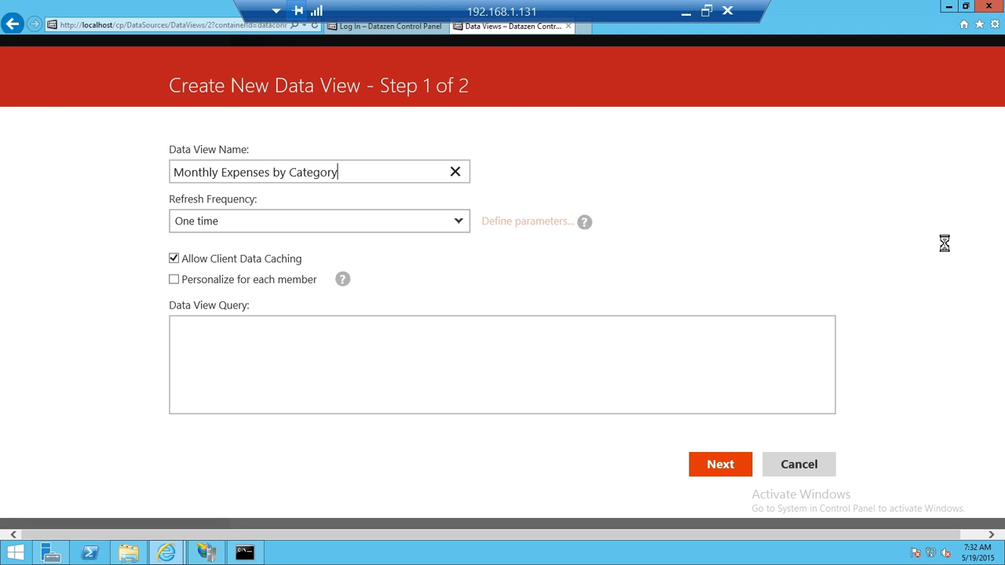
{"action": "left_click", "coordinate": [473, 339]}
{"action": "type", "text": "SELECT [MonthStart] ,[CategoryCode] ,[Category] ,[Amount] FROM [dbo].[ExpensesByMonthByCategory]"}
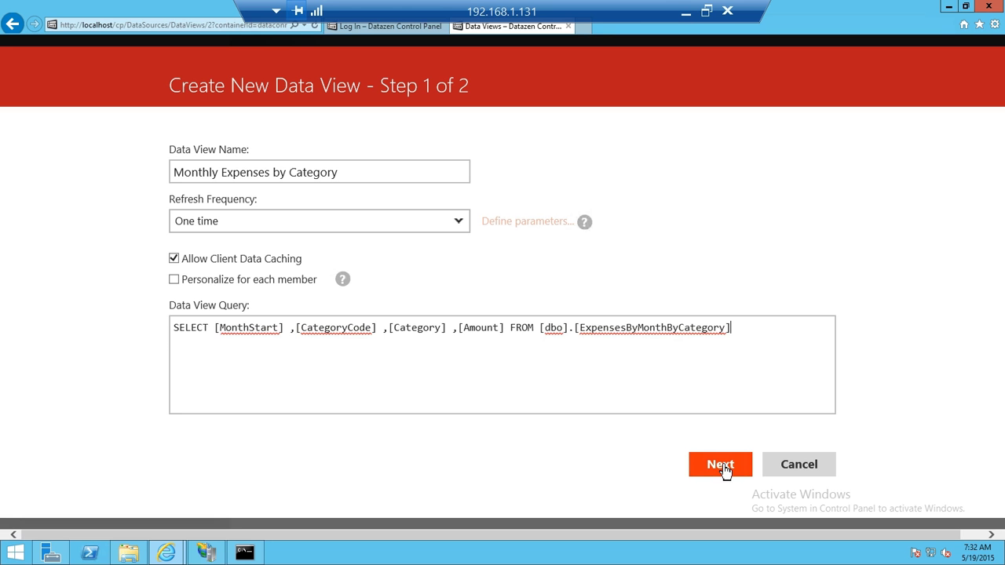
{"action": "left_click", "coordinate": [722, 469]}
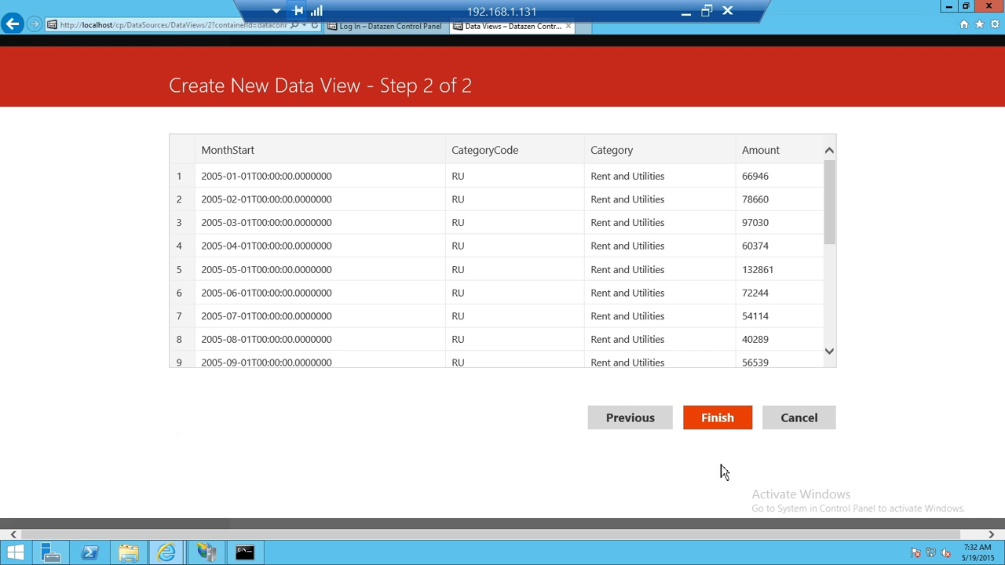
{"action": "left_click", "coordinate": [717, 418]}
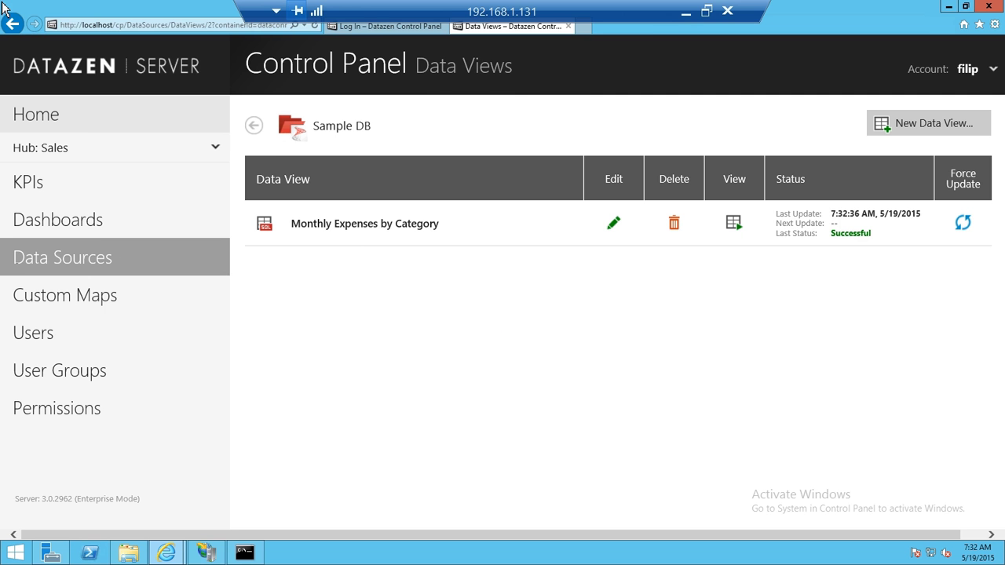
Leave the remote session and start a new server connection in Datazen Publisher.
{"action": "left_click", "coordinate": [685, 11]}
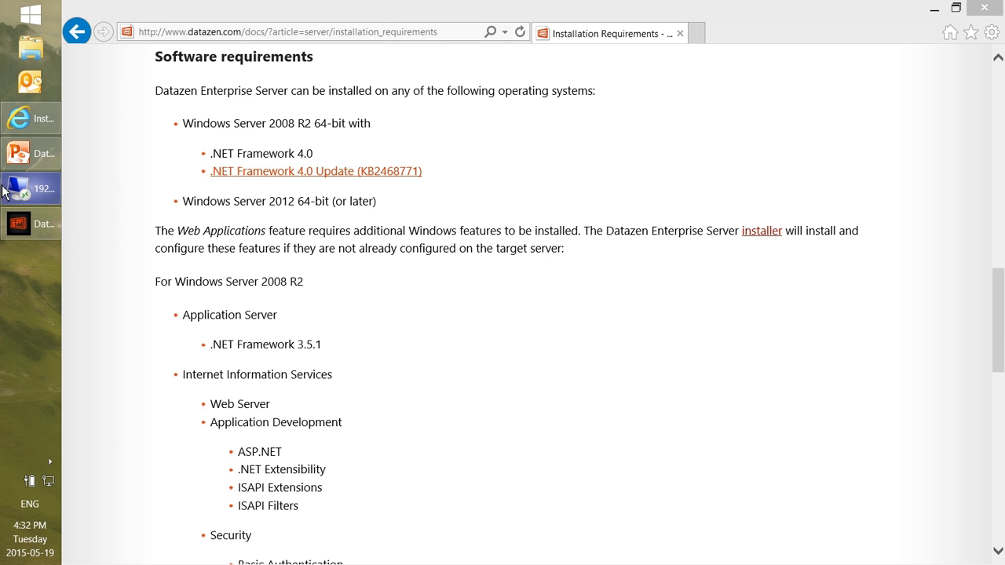
{"action": "left_click", "coordinate": [32, 228]}
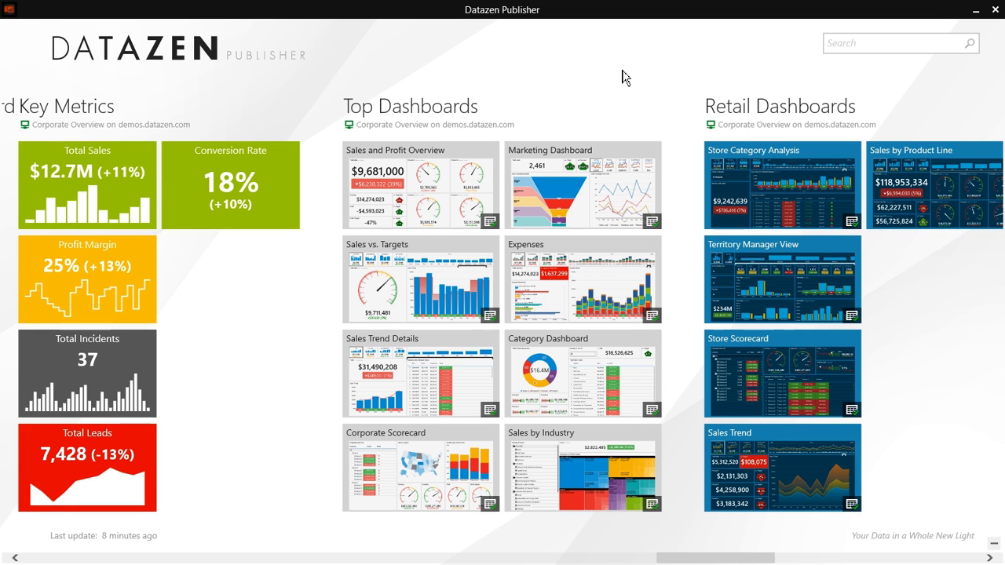
{"action": "right_click", "coordinate": [648, 92]}
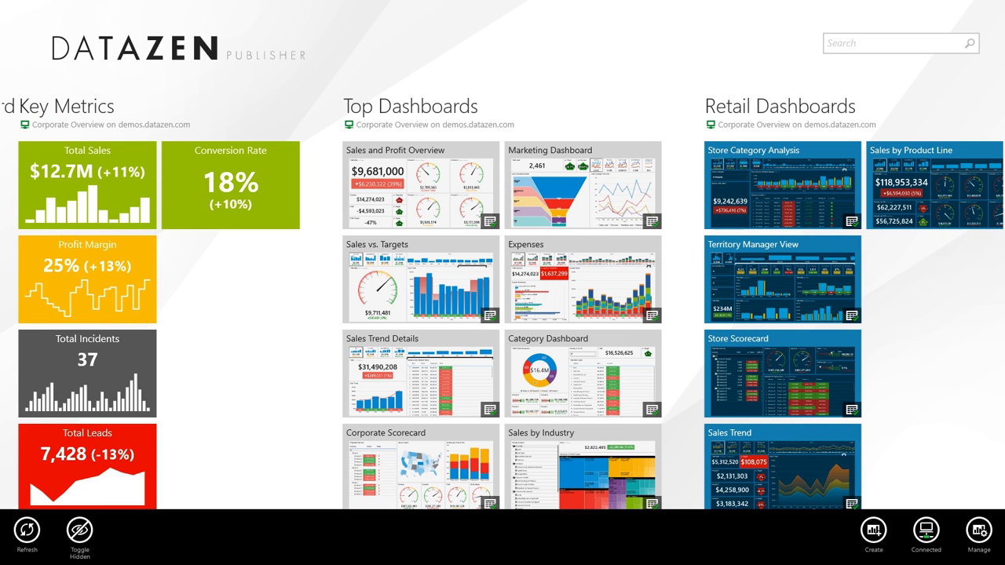
{"action": "left_click", "coordinate": [926, 532]}
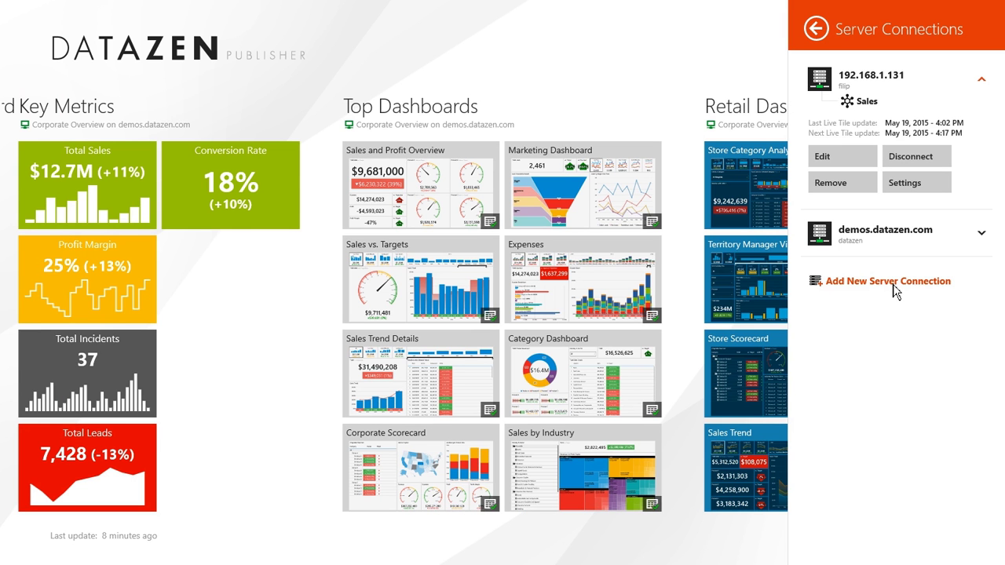
{"action": "left_click", "coordinate": [865, 287]}
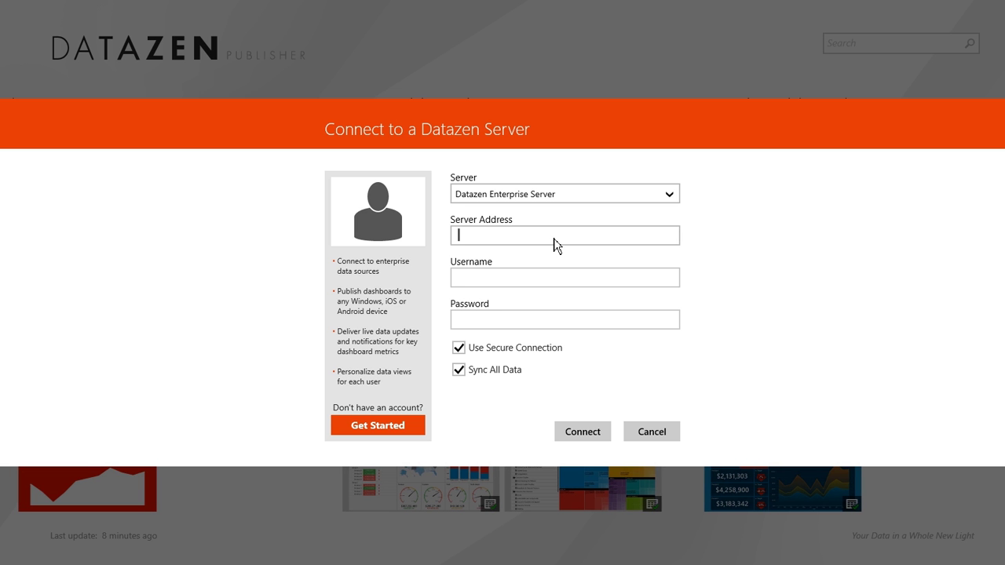
Connect to server 192.168.1.131 with the username and password, secure connection turned off.
{"action": "type", "text": "192.168.1.131"}
{"action": "left_click", "coordinate": [487, 284]}
{"action": "type", "text": "fili"}
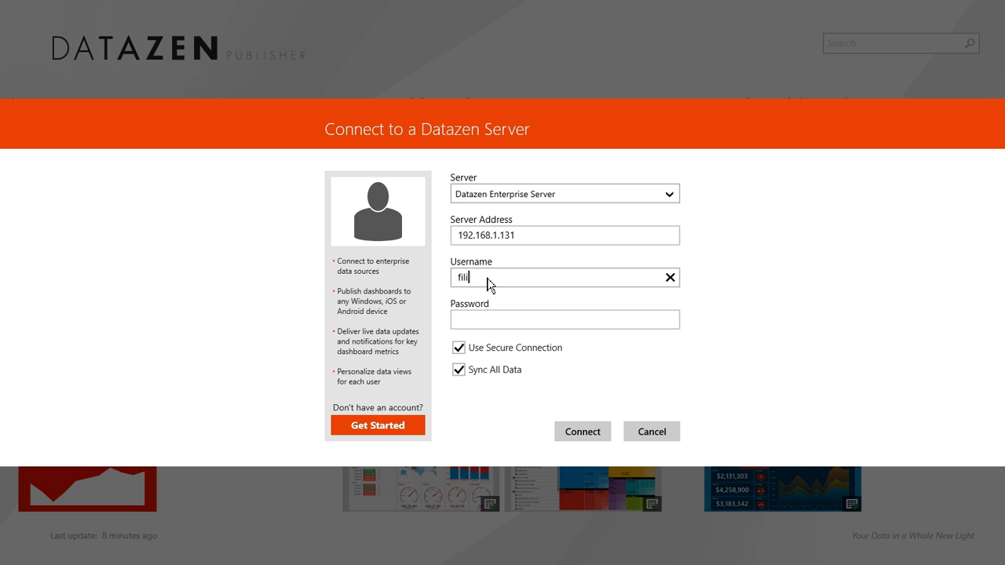
{"action": "type", "text": "p"}
{"action": "key", "text": "Tab"}
{"action": "type", "text": "****"}
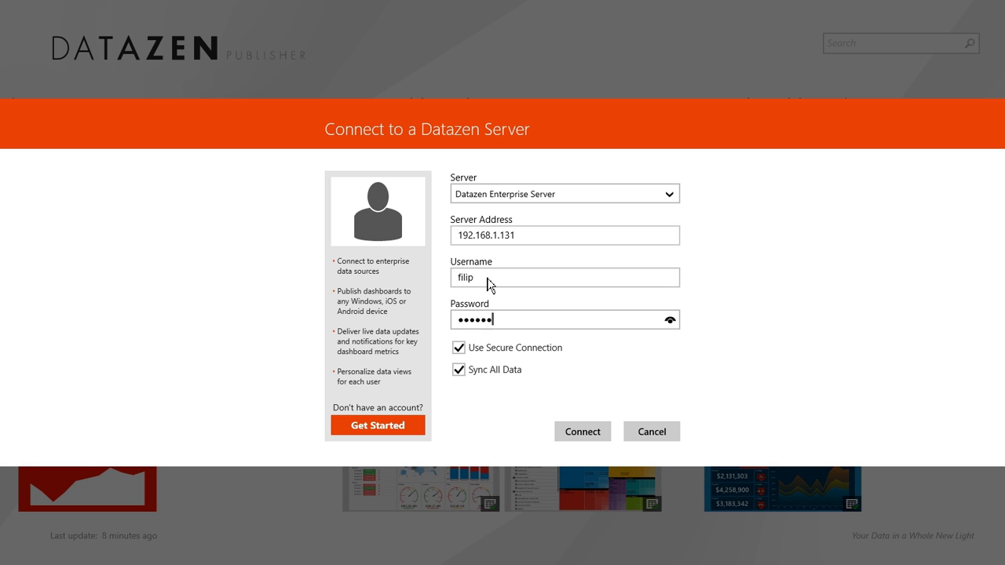
{"action": "left_click", "coordinate": [479, 356]}
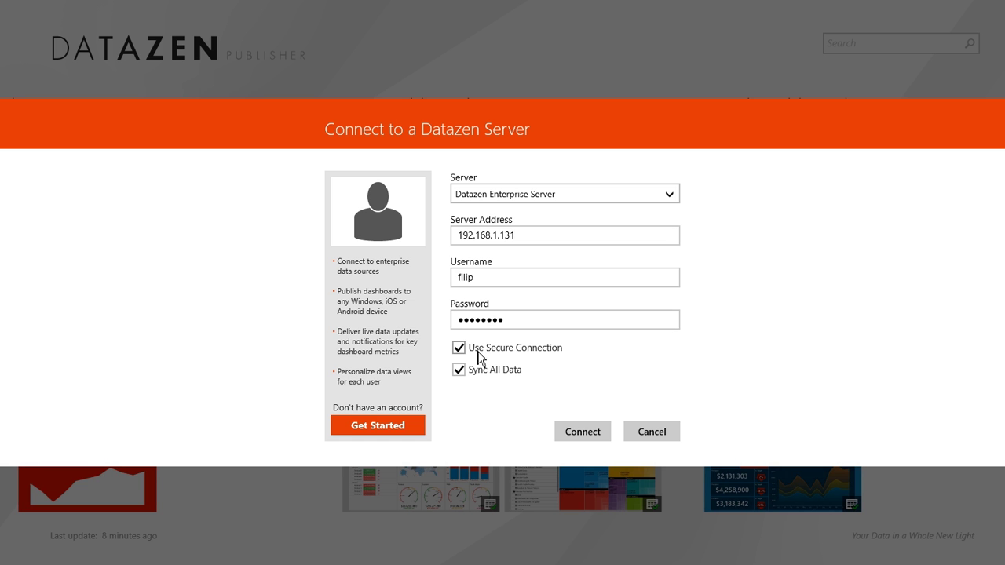
{"action": "left_click", "coordinate": [582, 432]}
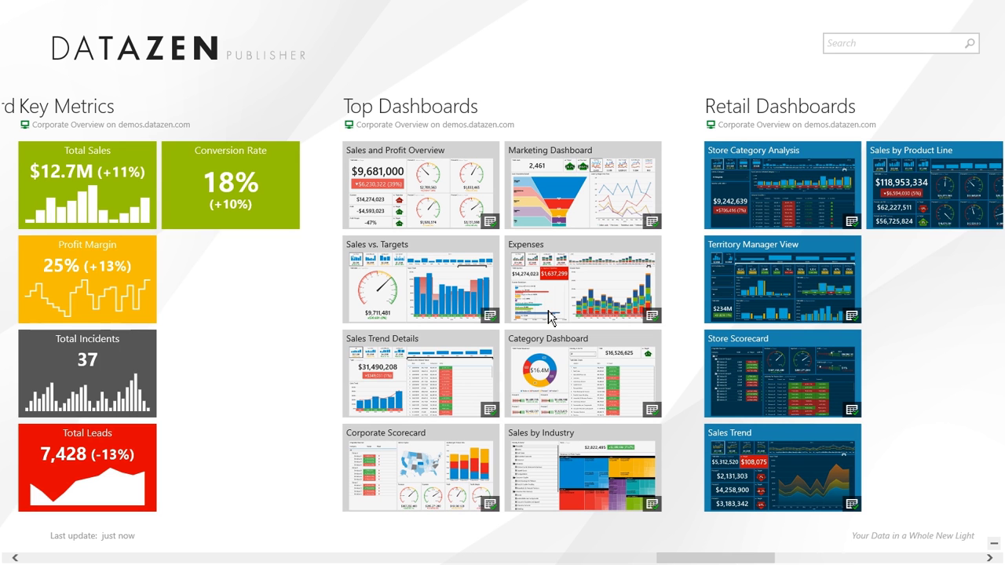
Create a new dashboard starting from an empty dashboard.
{"action": "right_click", "coordinate": [320, 336]}
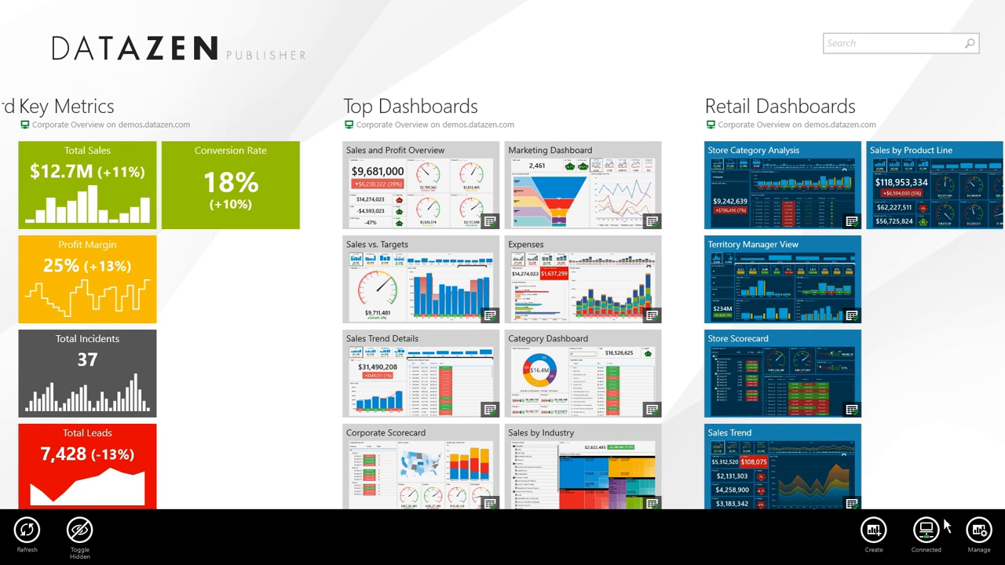
{"action": "left_click", "coordinate": [873, 529]}
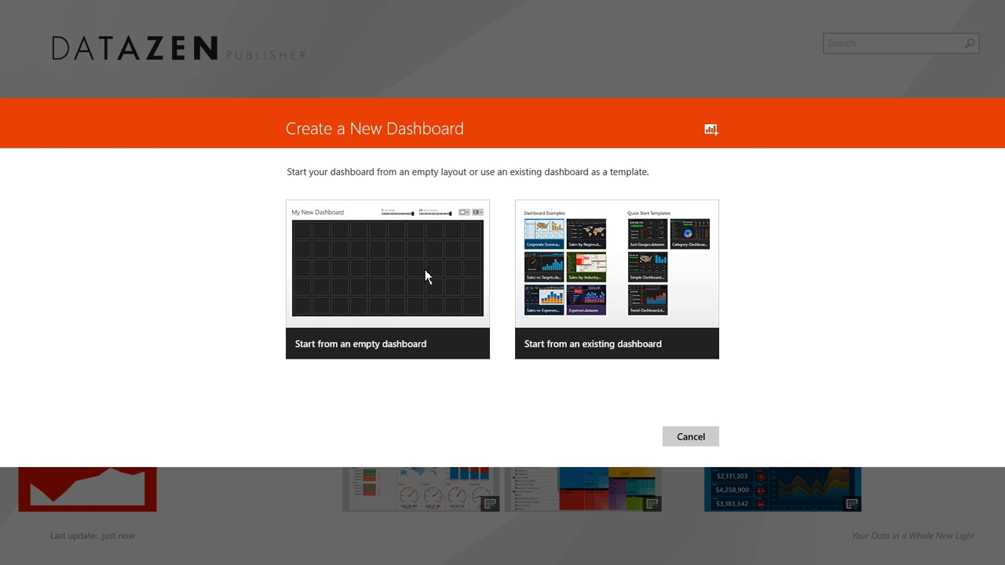
{"action": "left_click", "coordinate": [425, 275]}
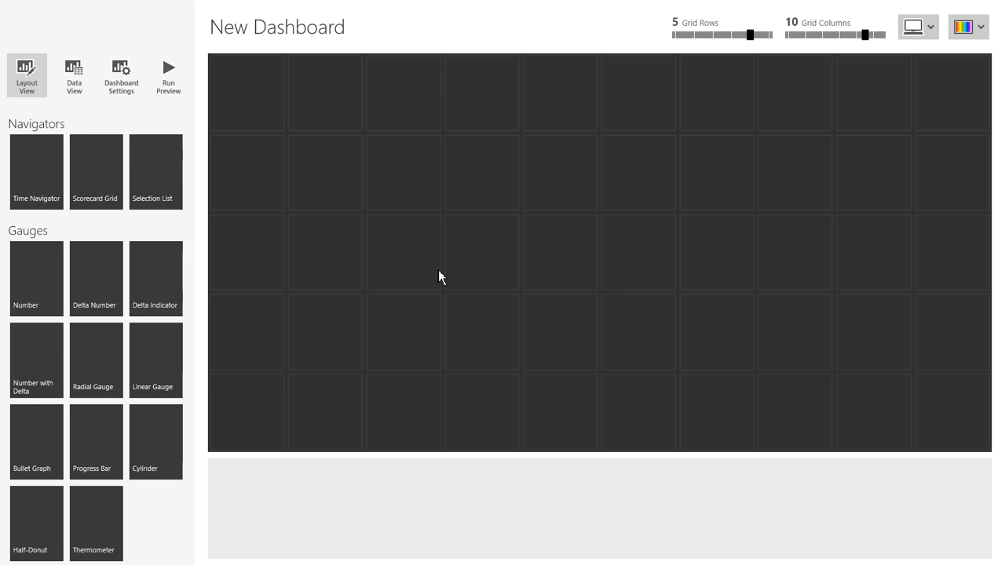
Import the Monthly Expenses by Category data view from the server's Sample DB.
{"action": "left_click", "coordinate": [81, 75]}
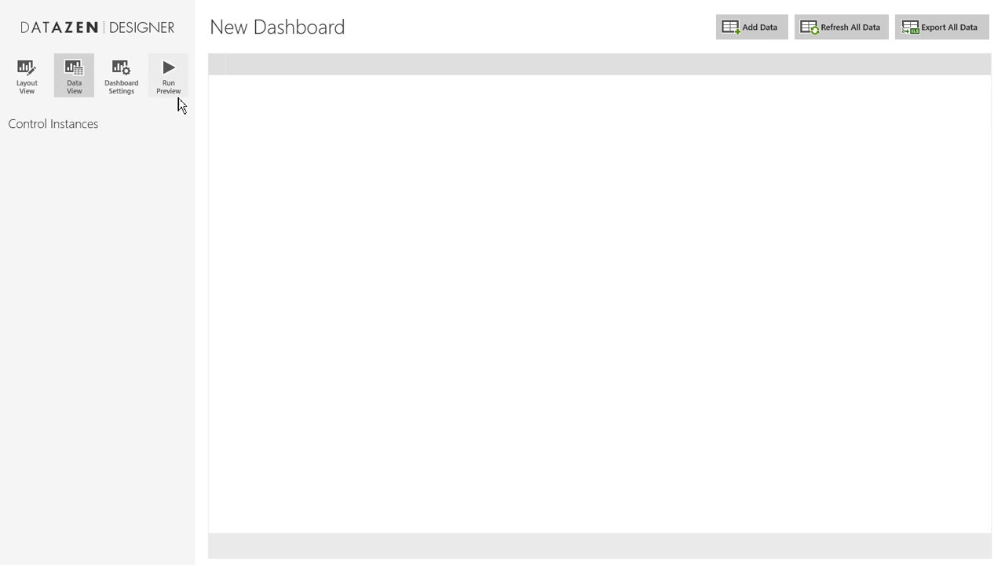
{"action": "left_click", "coordinate": [755, 33]}
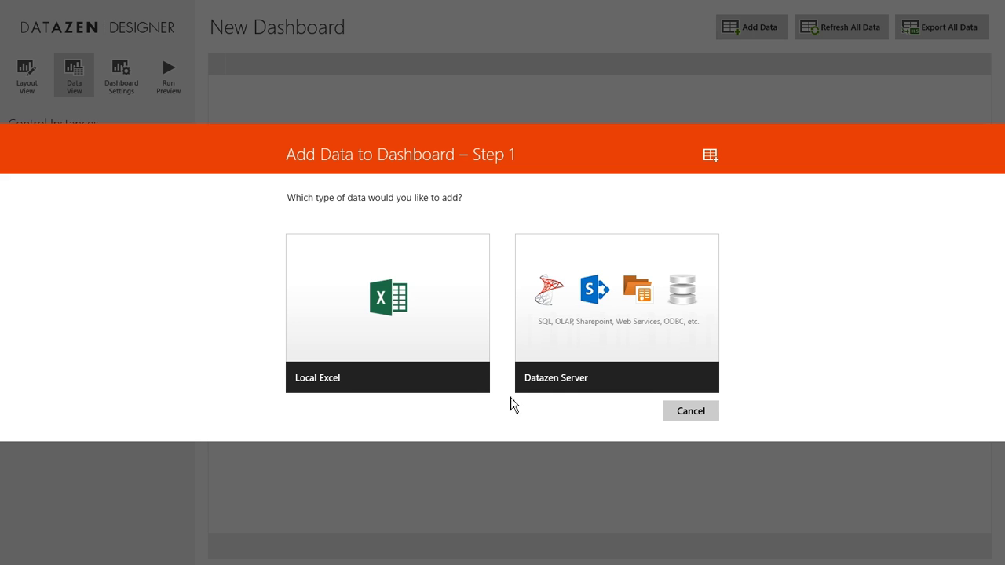
{"action": "left_click", "coordinate": [616, 290]}
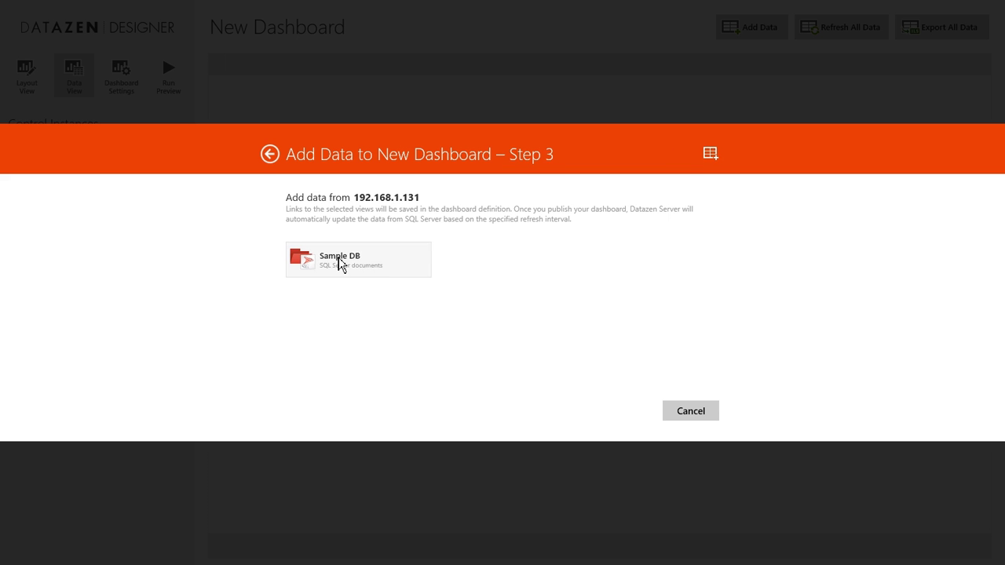
{"action": "left_click", "coordinate": [349, 268]}
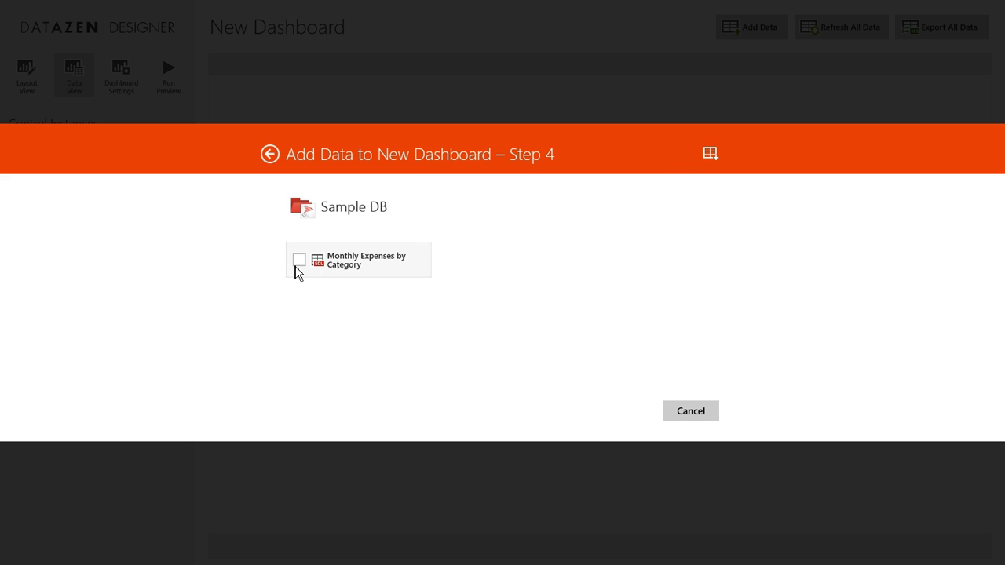
{"action": "left_click", "coordinate": [299, 264]}
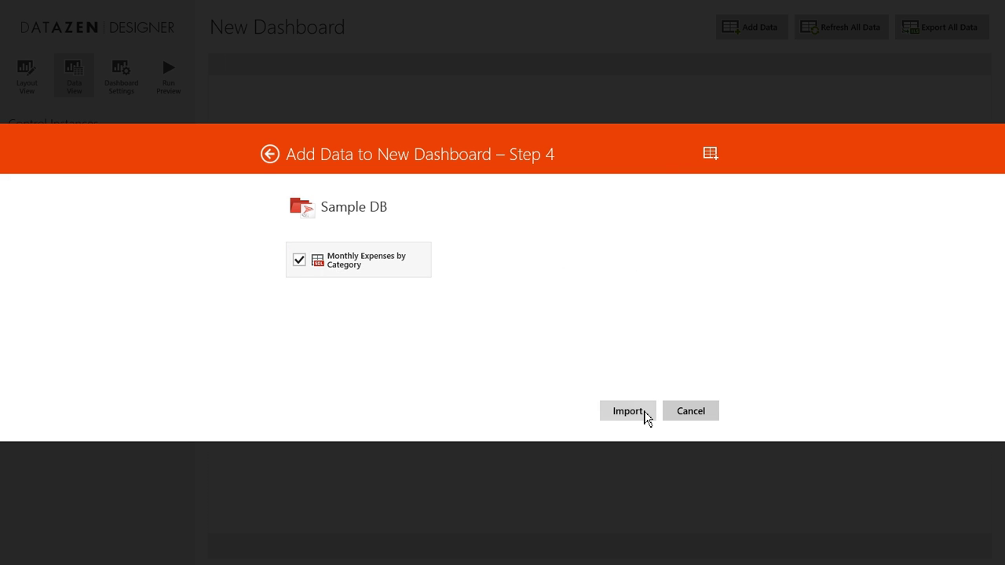
{"action": "left_click", "coordinate": [643, 414]}
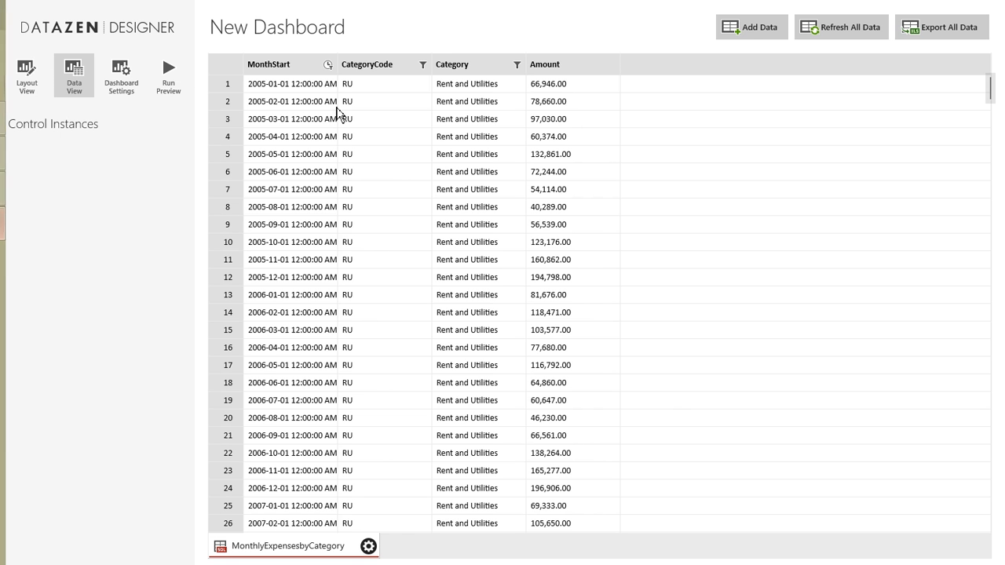
{"action": "left_click", "coordinate": [27, 82]}
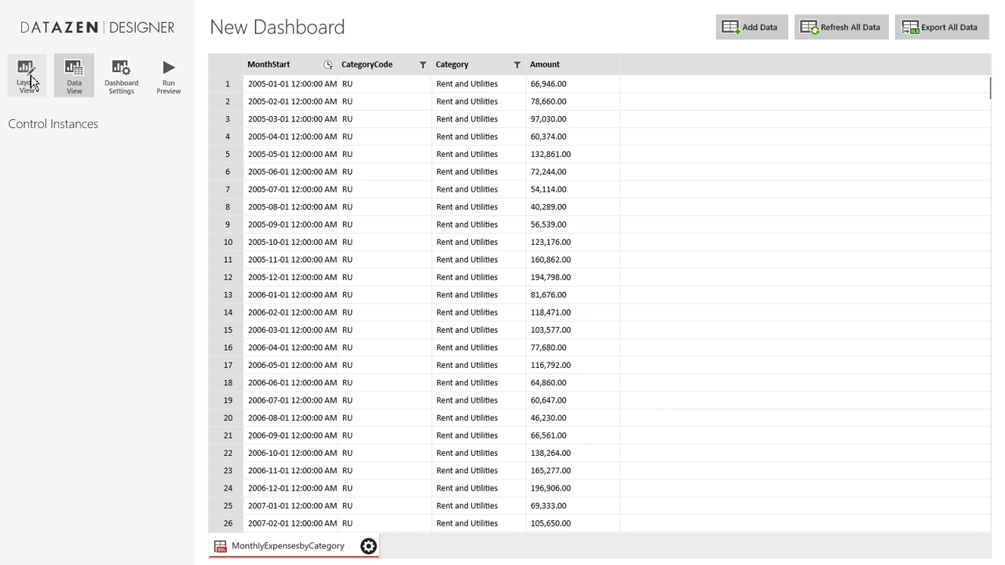
Put a Time Navigator across the top and a Category Chart sized to fill the grid below.
{"action": "left_click_drag", "start_coordinate": [31, 182], "coordinate": [242, 108]}
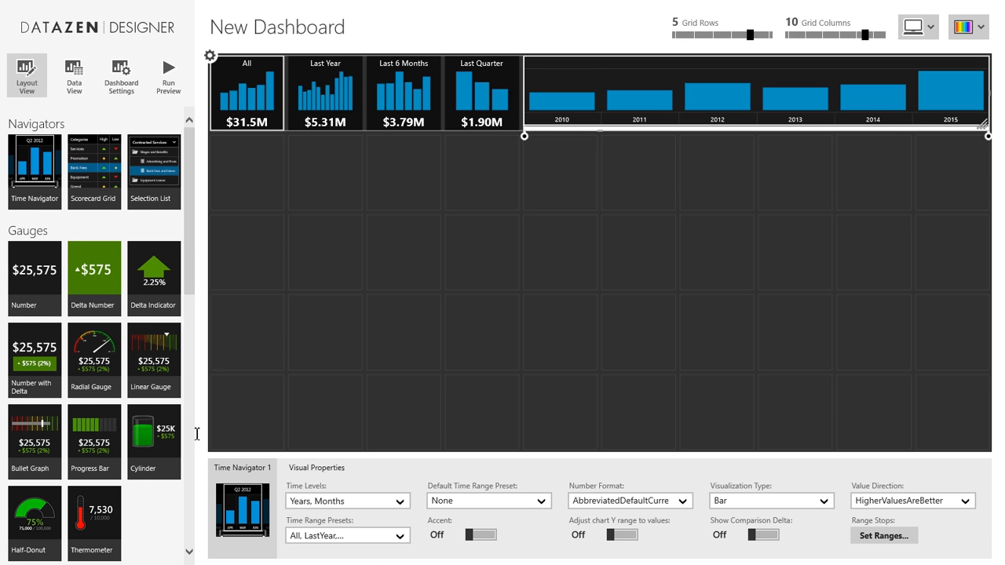
{"action": "scroll", "coordinate": [154, 403], "scroll_direction": "down", "scroll_amount": 3}
{"action": "scroll", "coordinate": [154, 403], "scroll_direction": "up", "scroll_amount": 1}
{"action": "scroll", "coordinate": [154, 399], "scroll_direction": "down", "scroll_amount": 3}
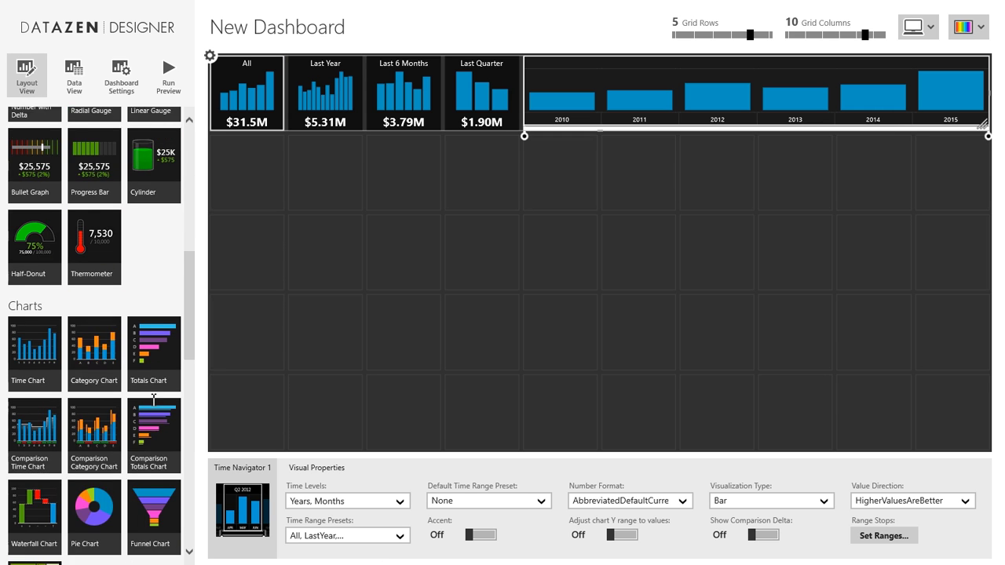
{"action": "left_click_drag", "start_coordinate": [99, 358], "coordinate": [285, 197]}
{"action": "left_click_drag", "start_coordinate": [430, 294], "coordinate": [1001, 473]}
{"action": "left_click", "coordinate": [74, 78]}
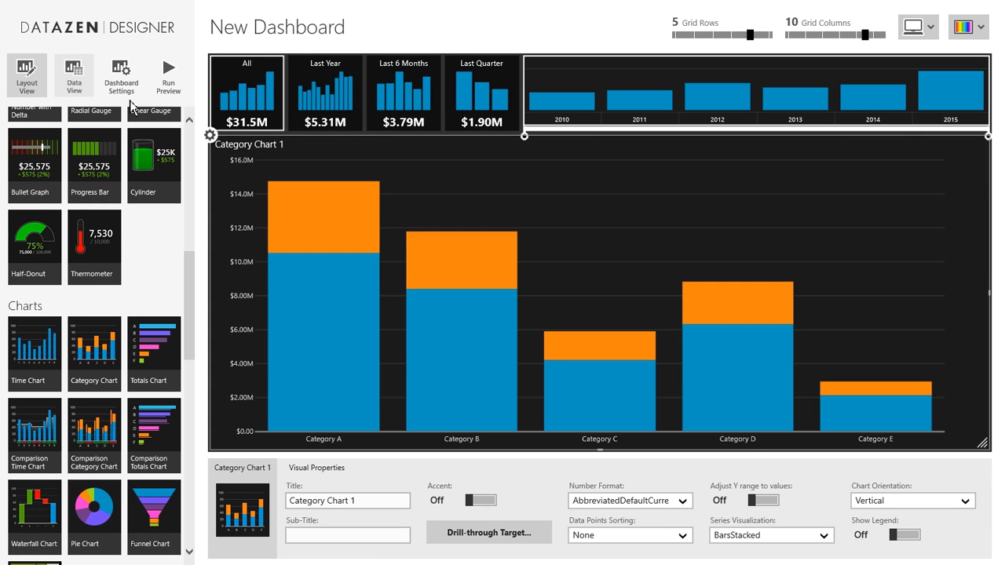
Bind Category Chart 1 to MonthlyExpensesbyCategory, grouped by Category.
{"action": "left_click", "coordinate": [405, 502]}
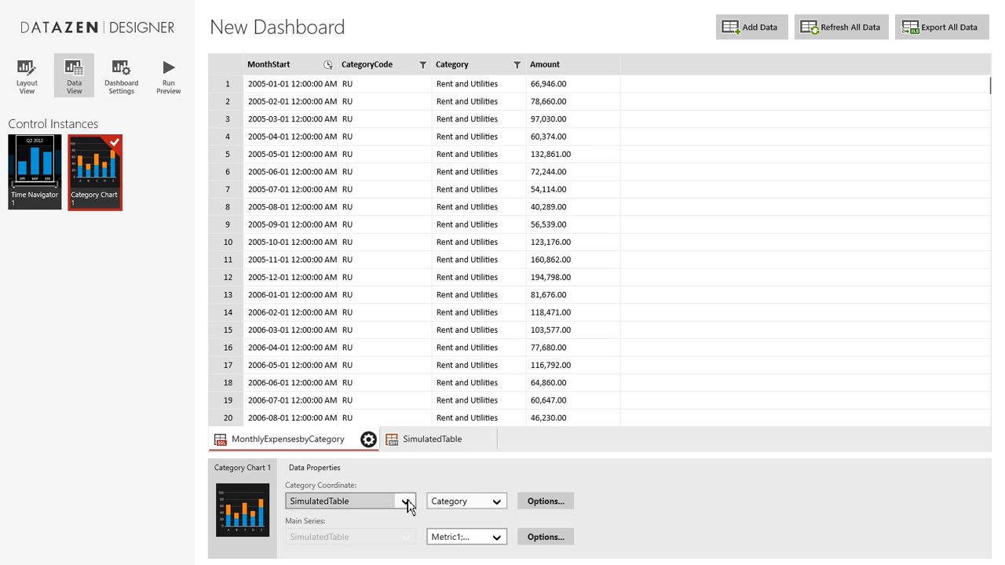
{"action": "left_click", "coordinate": [385, 480]}
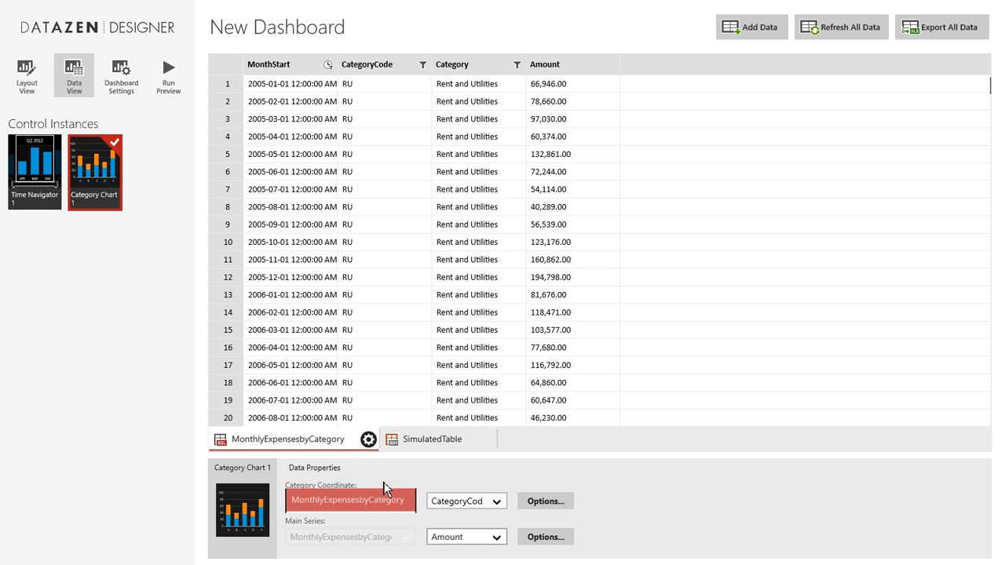
{"action": "left_click", "coordinate": [502, 506]}
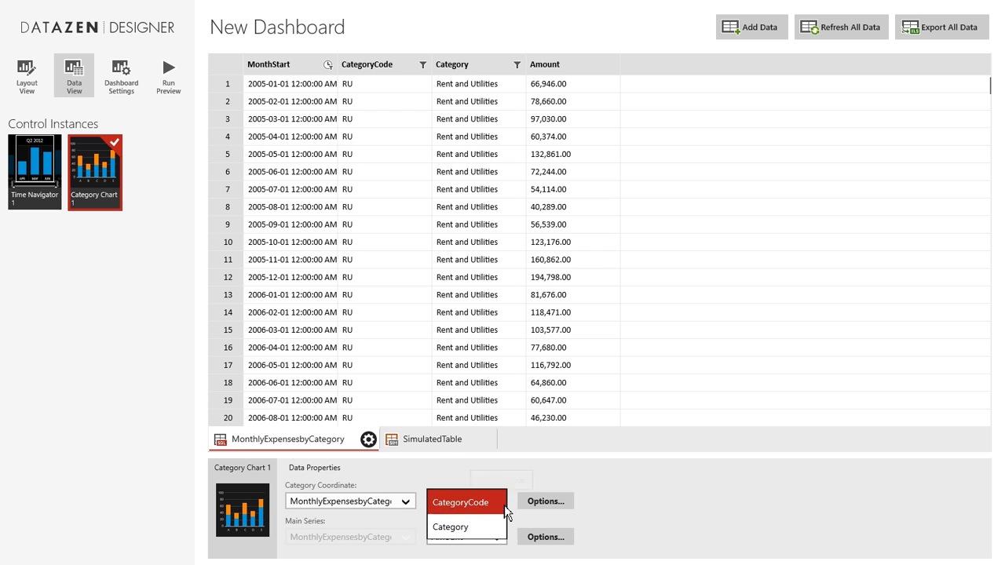
{"action": "left_click", "coordinate": [477, 532]}
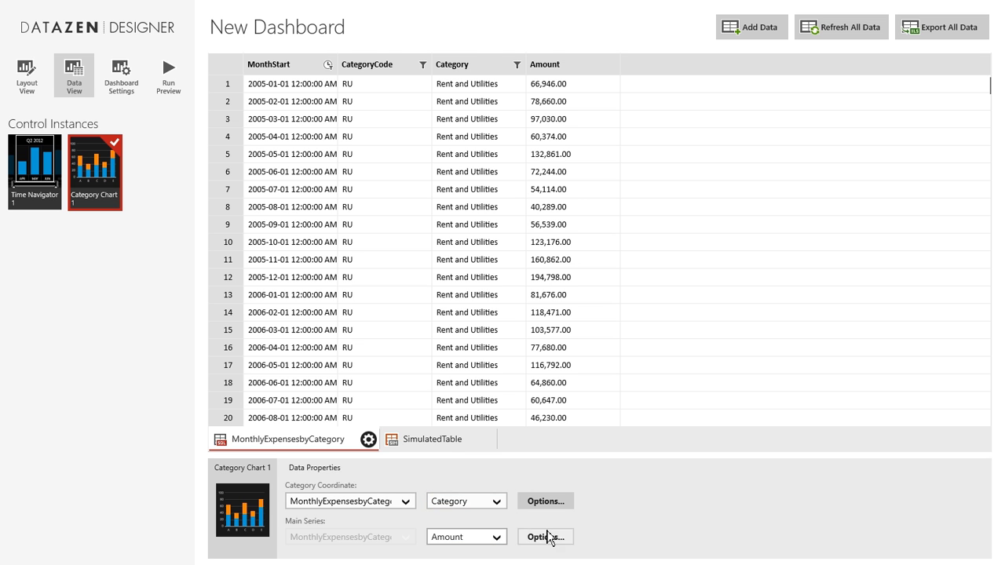
Set the Time Navigator's background chart series to MonthlyExpensesbyCategory Amount.
{"action": "left_click", "coordinate": [35, 187]}
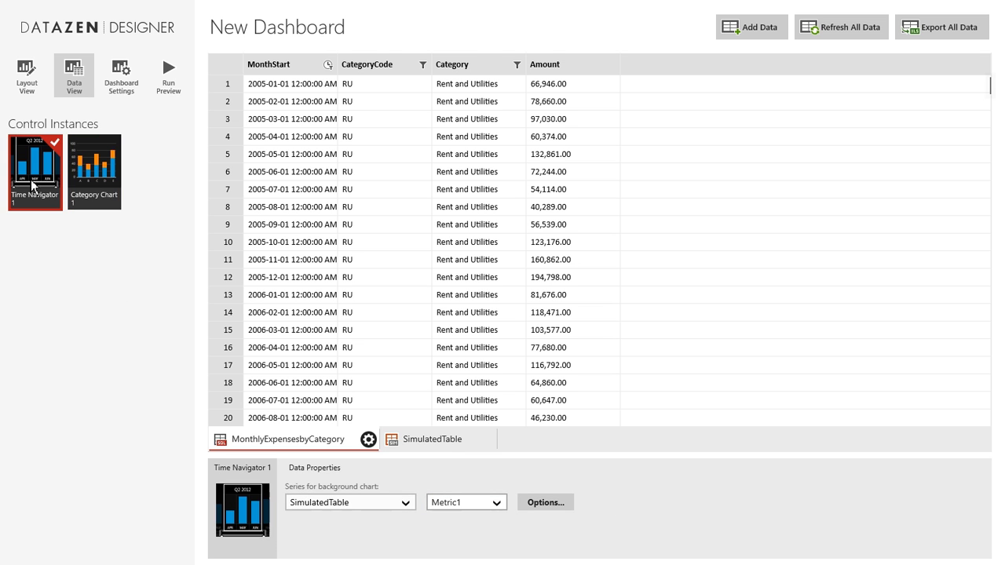
{"action": "left_click", "coordinate": [413, 507]}
{"action": "left_click", "coordinate": [369, 482]}
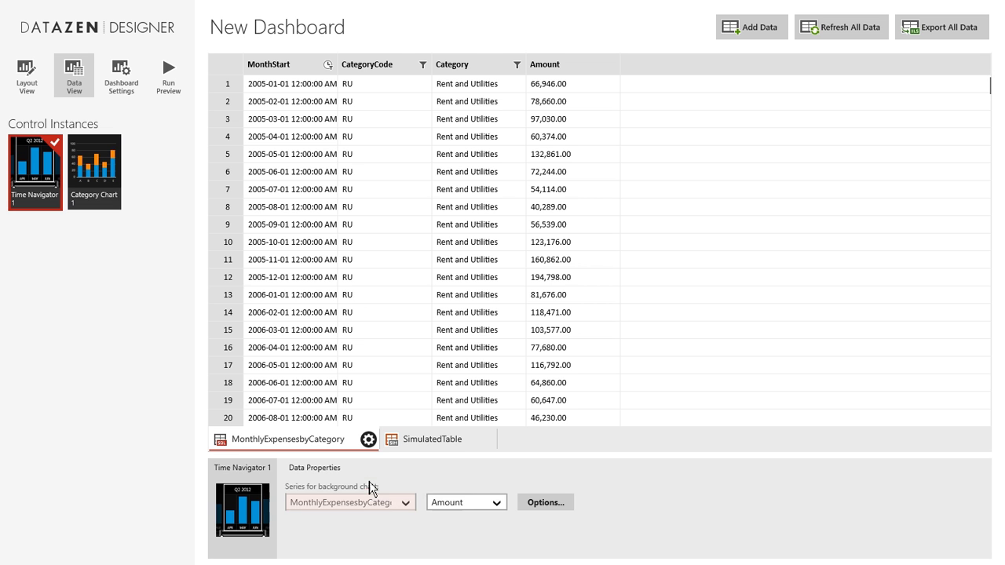
{"action": "left_click", "coordinate": [88, 192]}
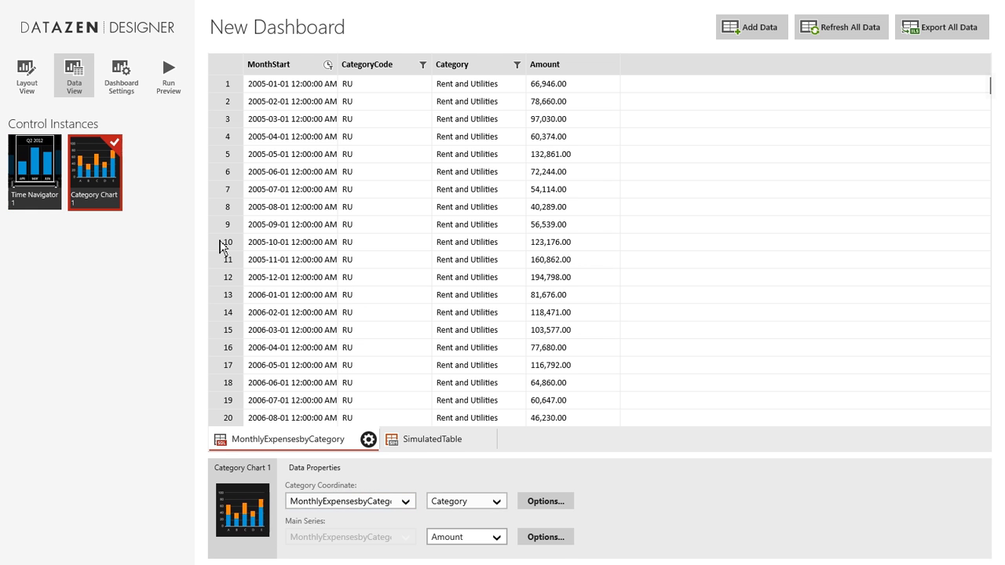
{"action": "right_click", "coordinate": [875, 500]}
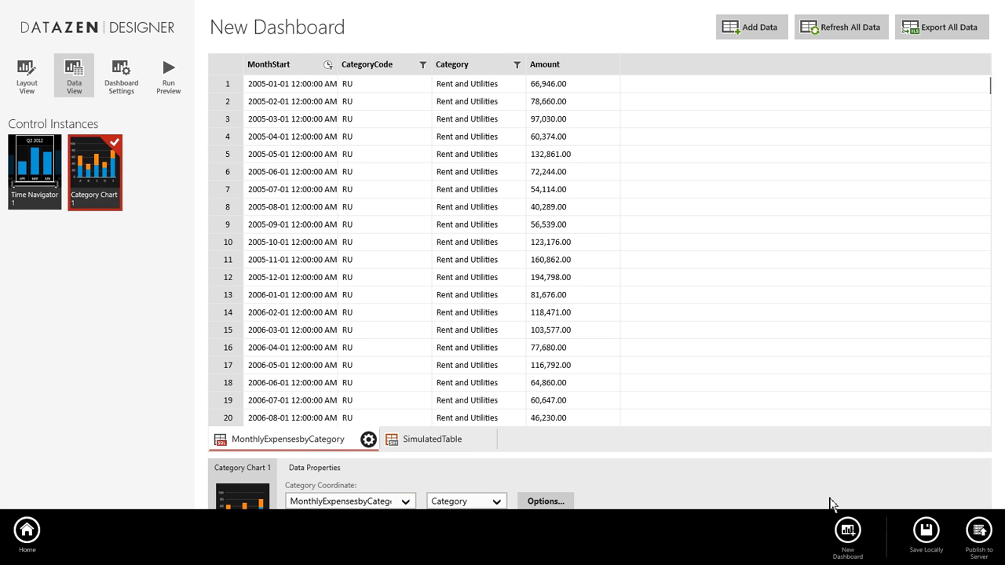
Cancel the first publish attempt and retitle the dashboard 'Sales by Category'.
{"action": "left_click", "coordinate": [979, 531]}
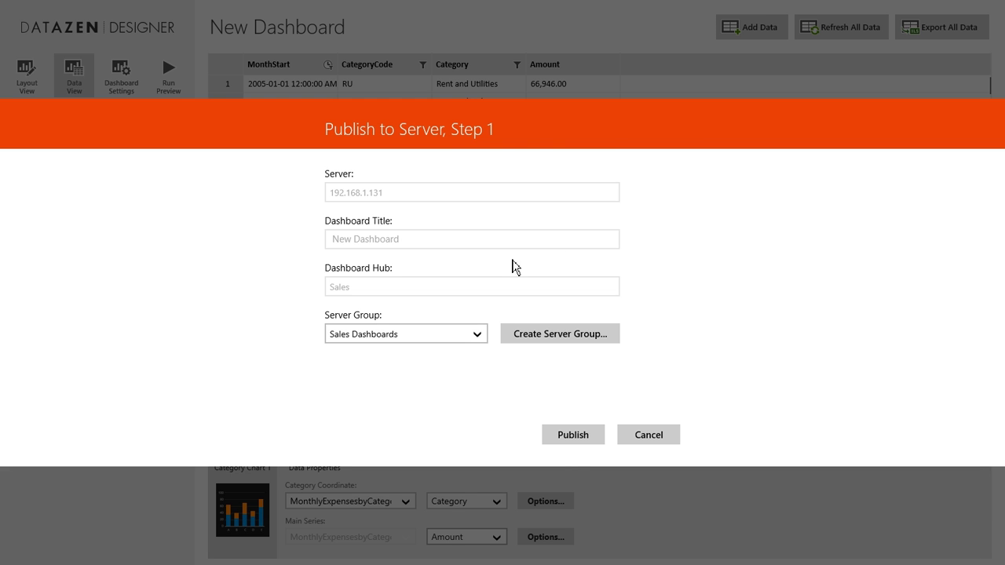
{"action": "left_click", "coordinate": [584, 444]}
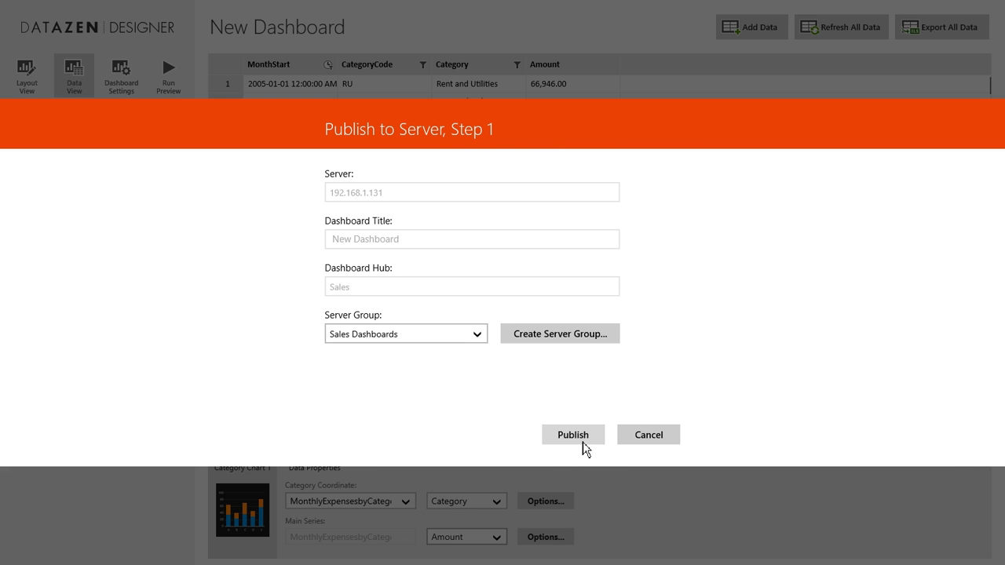
{"action": "left_click", "coordinate": [646, 442]}
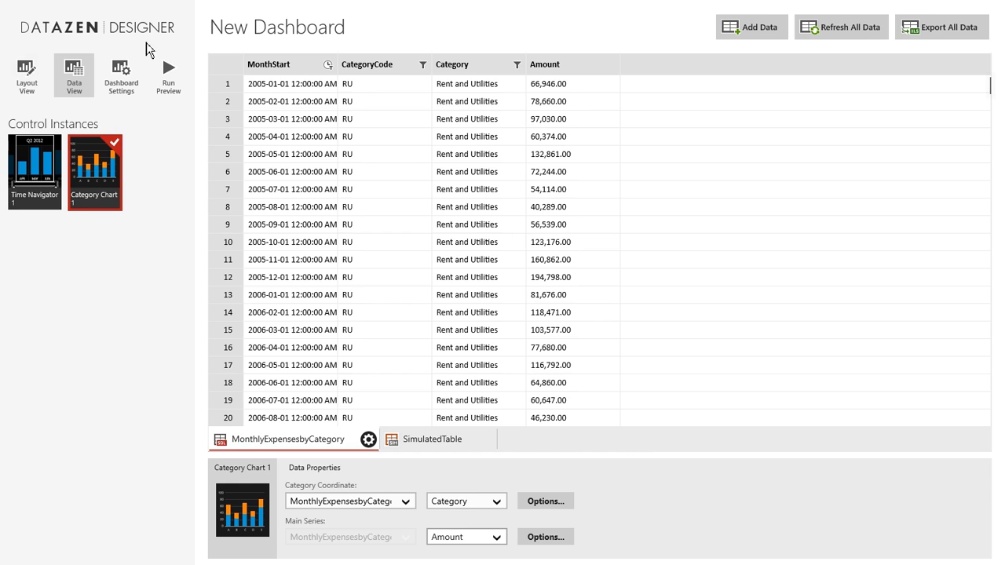
{"action": "left_click", "coordinate": [27, 75]}
{"action": "left_click", "coordinate": [341, 26]}
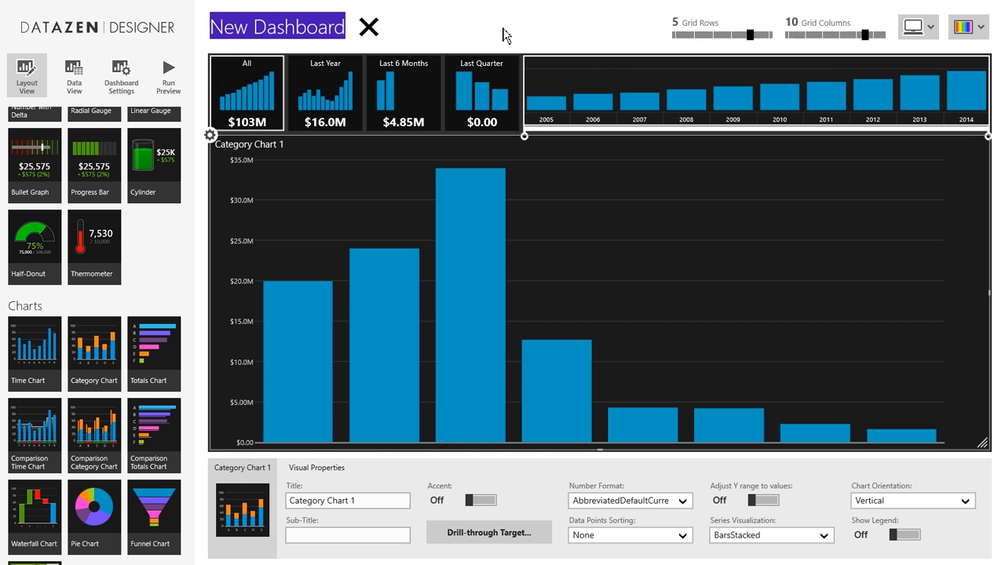
{"action": "type", "text": "Sales"}
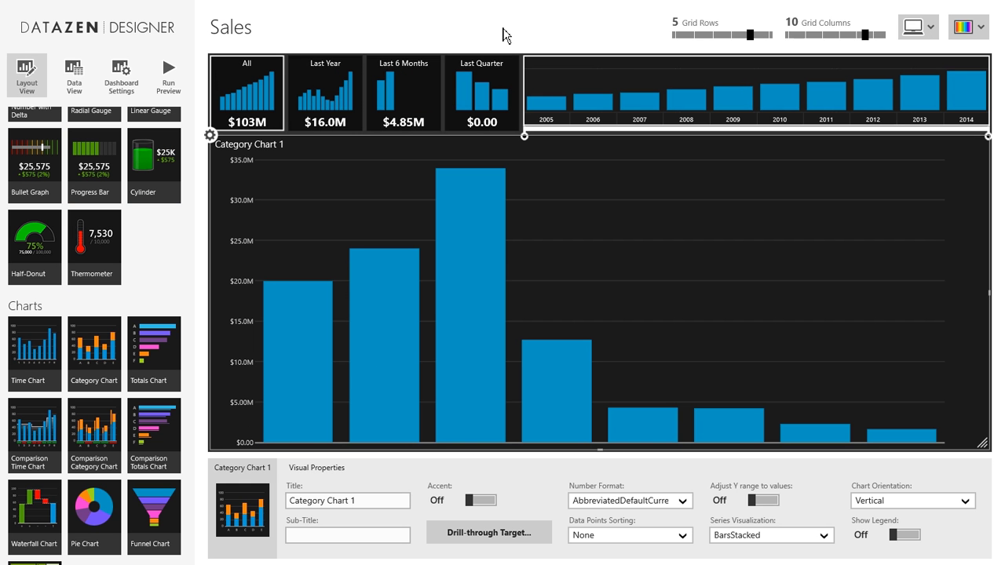
{"action": "type", "text": " by Category"}
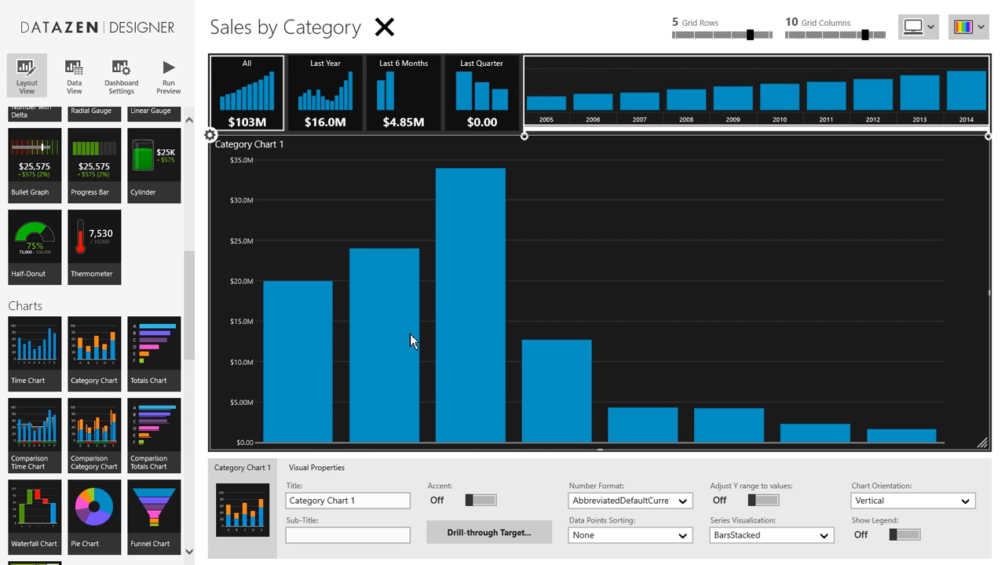
Publish Sales by Category to the Sales hub's Sales Dashboards group.
{"action": "right_click", "coordinate": [977, 484]}
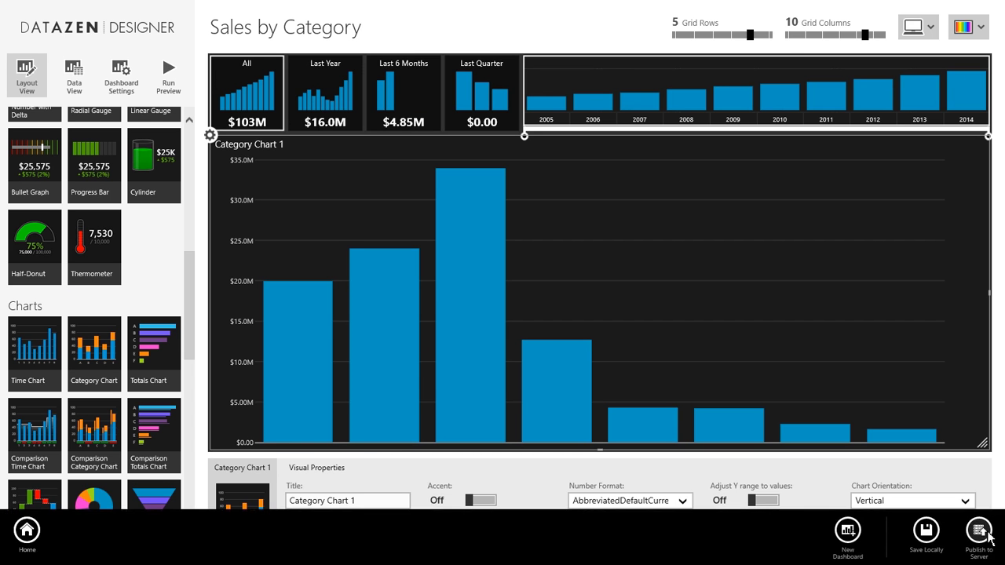
{"action": "left_click", "coordinate": [980, 531]}
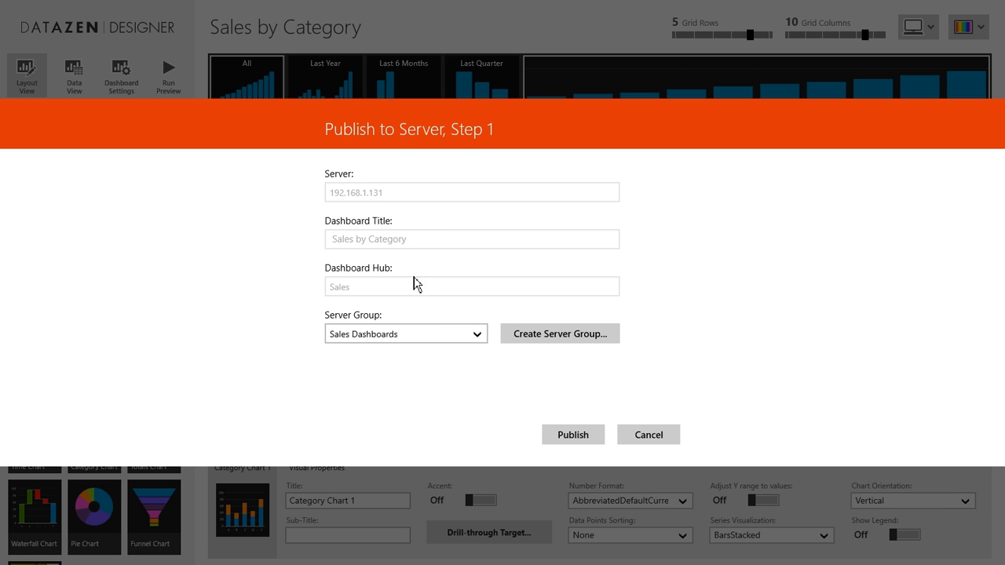
{"action": "left_click", "coordinate": [573, 437]}
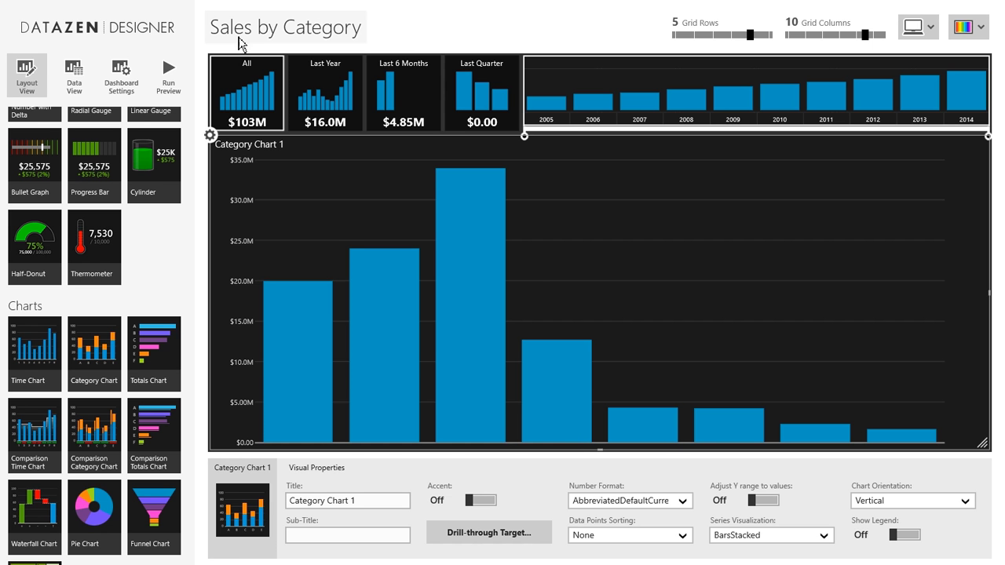
Check the server Control Panel's dashboard list for Sales by Category.
{"action": "left_click", "coordinate": [4, 8]}
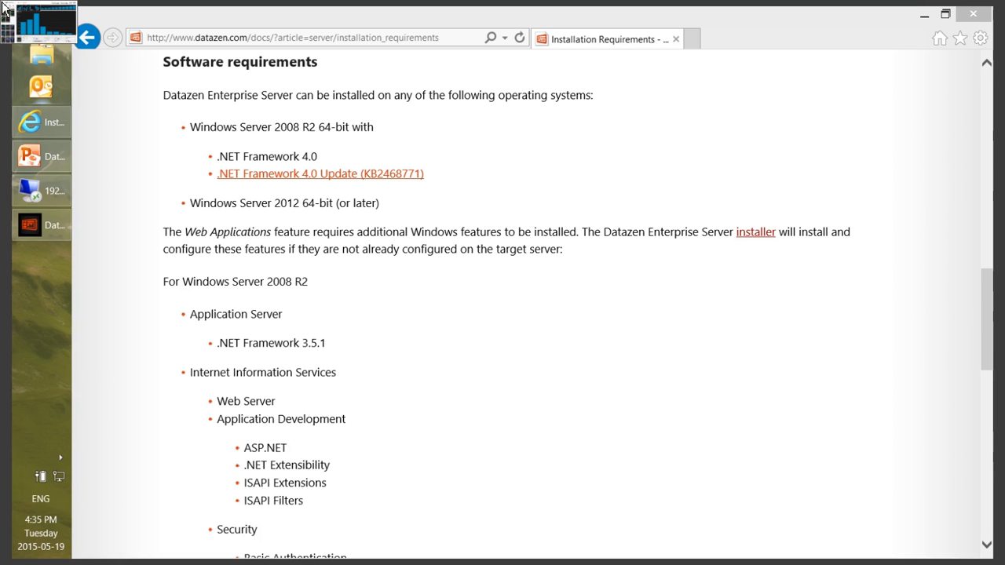
{"action": "left_click", "coordinate": [47, 195]}
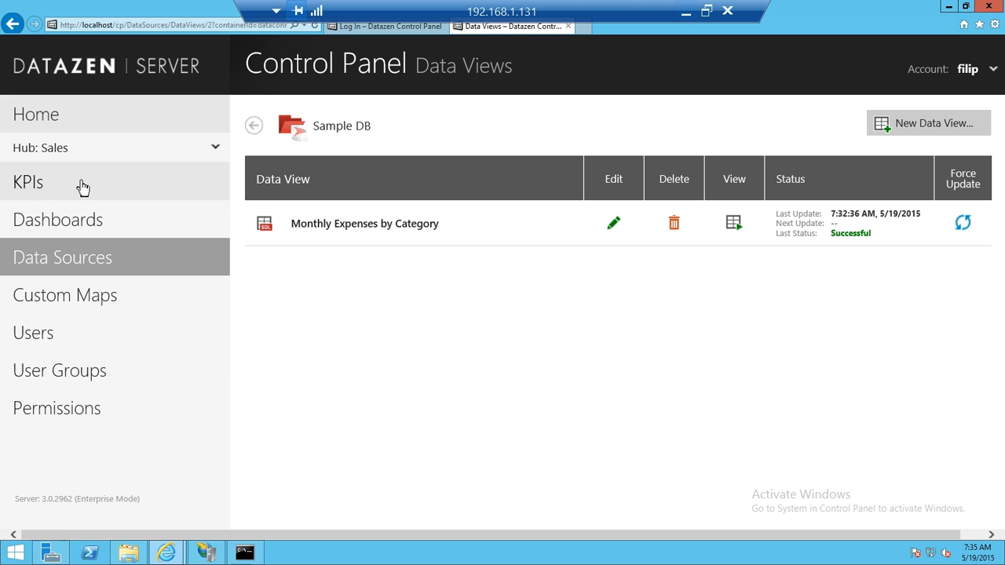
{"action": "left_click", "coordinate": [94, 223]}
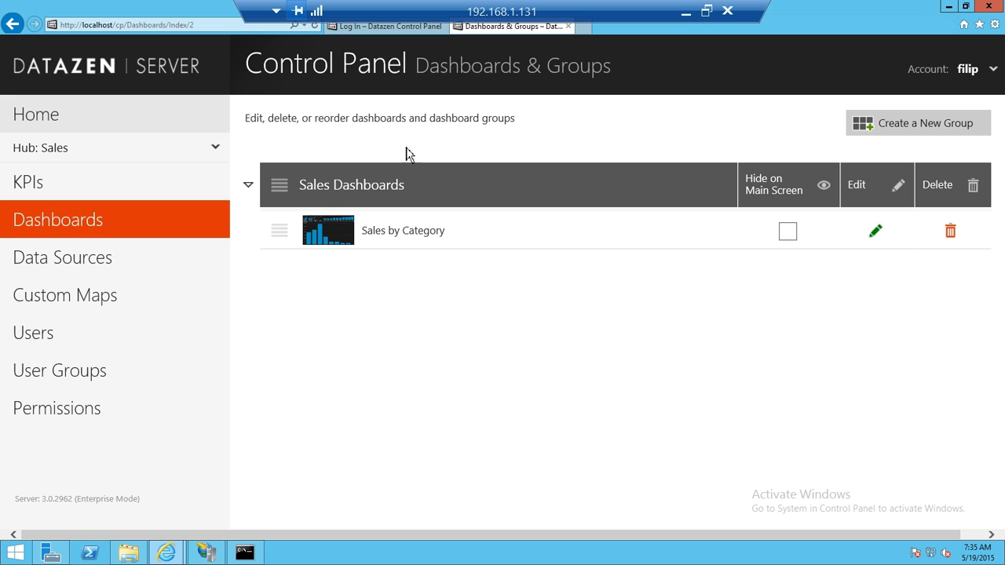
{"action": "left_click", "coordinate": [406, 27]}
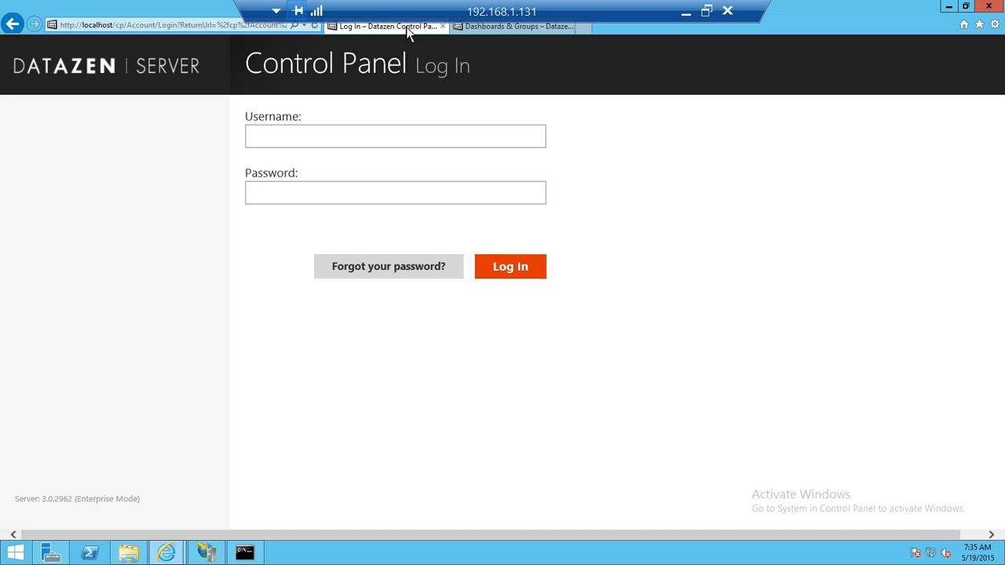
{"action": "left_click", "coordinate": [121, 26]}
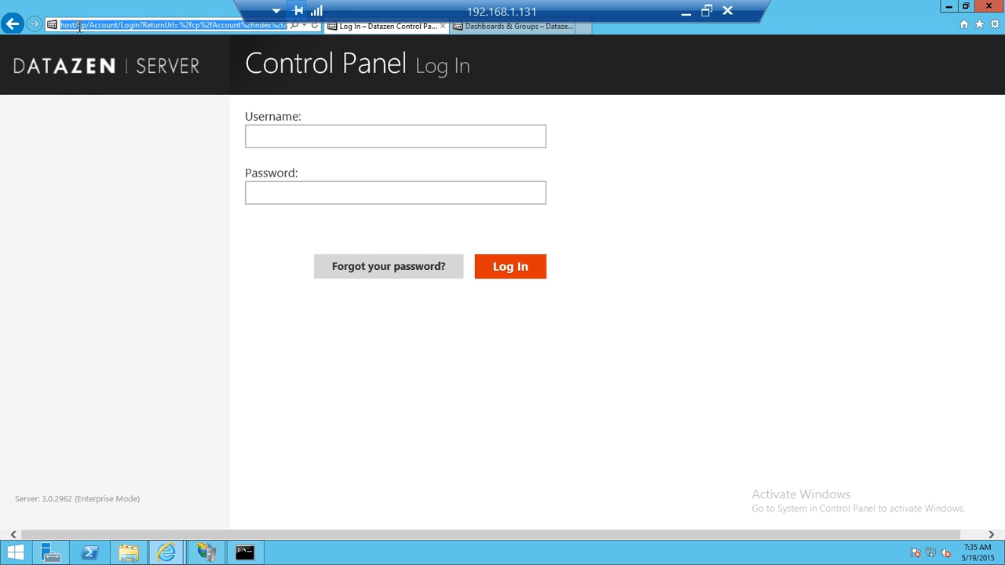
{"action": "left_click_drag", "start_coordinate": [77, 26], "coordinate": [788, 33]}
{"action": "key", "text": "BackSpace"}
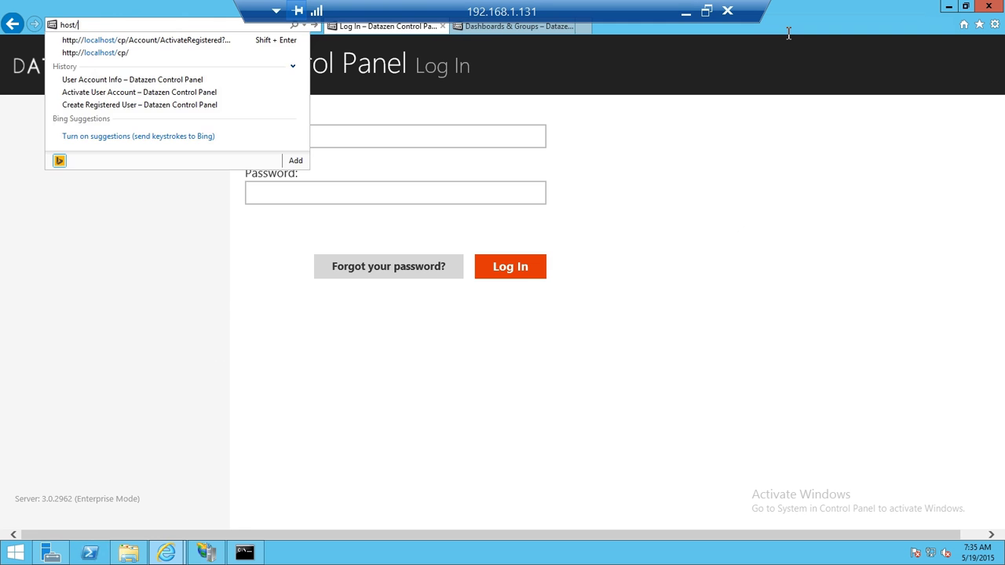
{"action": "key", "text": "Return"}
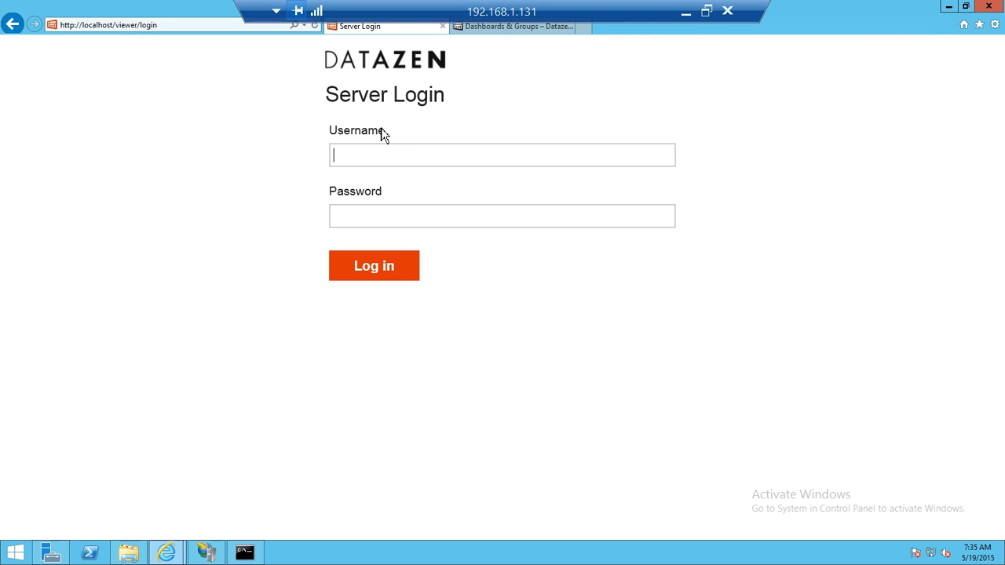
Log in to the Datazen web viewer with the username and password.
{"action": "left_click", "coordinate": [451, 153]}
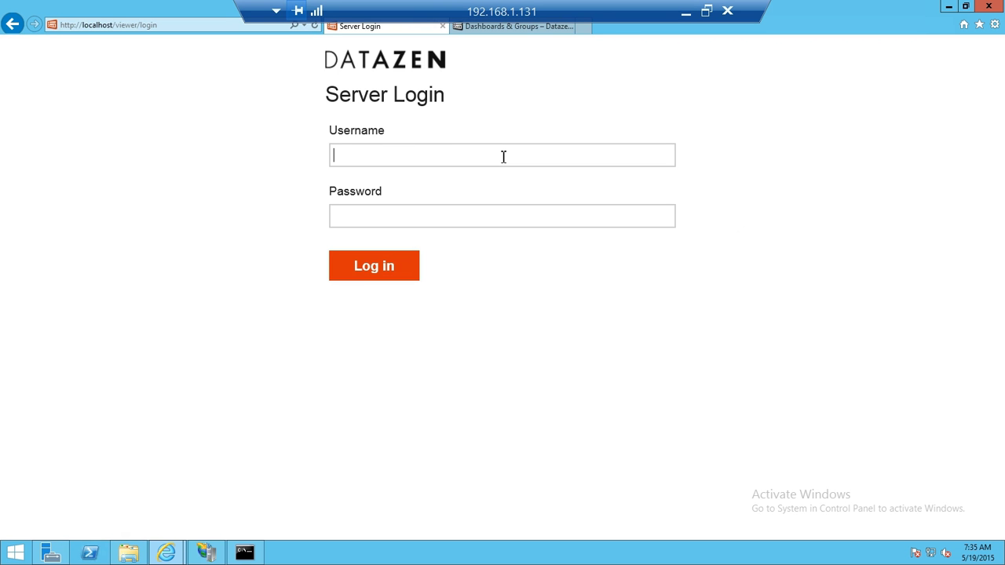
{"action": "type", "text": "fil****"}
{"action": "left_click", "coordinate": [398, 281]}
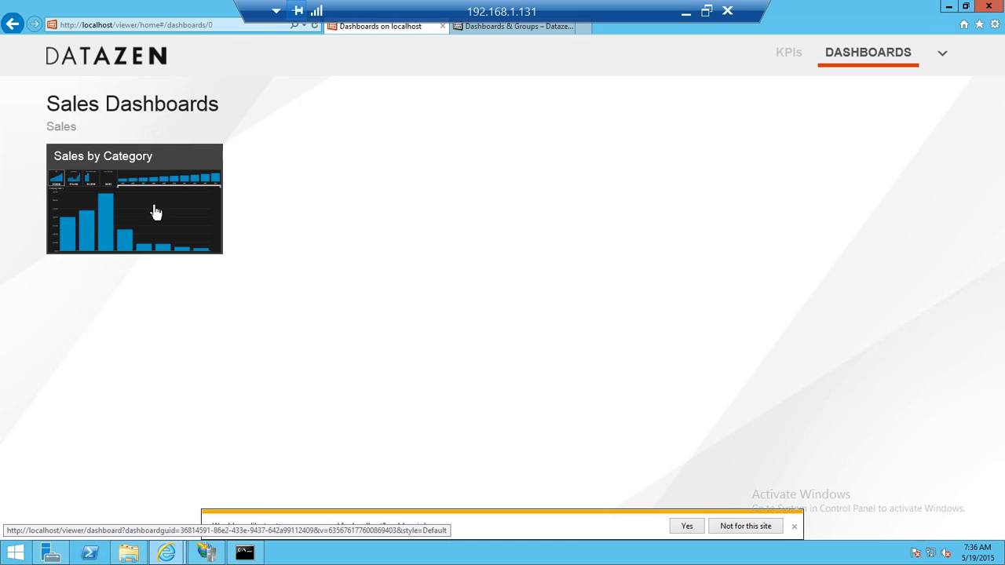
Open Sales by Category, narrow the time range, and drill into 2007's months.
{"action": "left_click", "coordinate": [155, 212]}
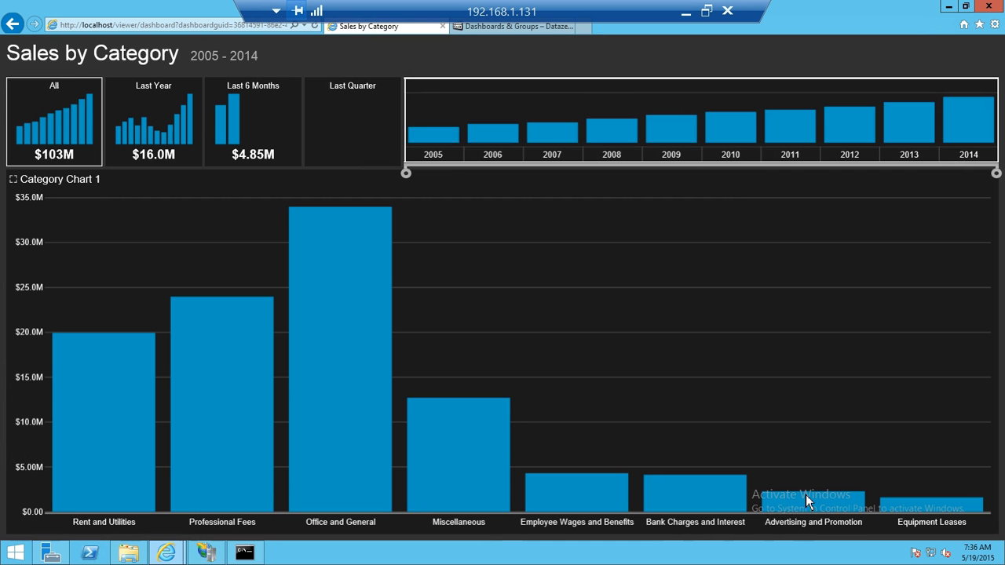
{"action": "left_click", "coordinate": [794, 526]}
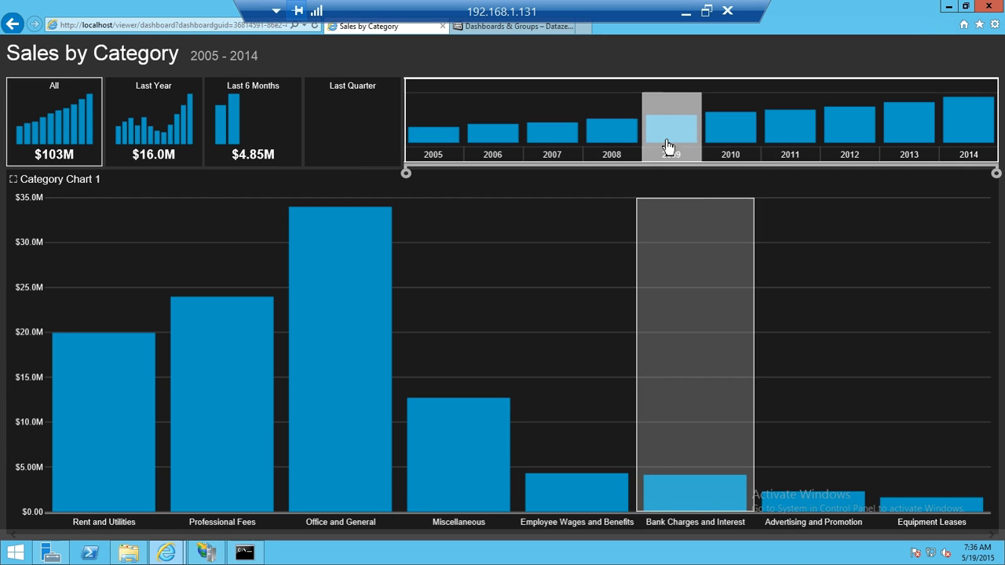
{"action": "left_click_drag", "start_coordinate": [628, 149], "coordinate": [819, 146]}
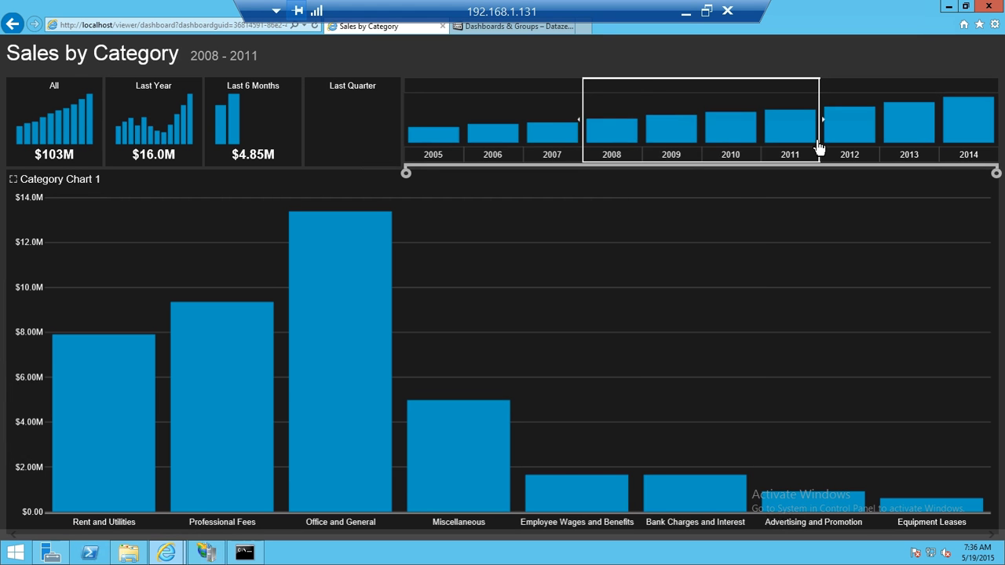
{"action": "left_click", "coordinate": [724, 354]}
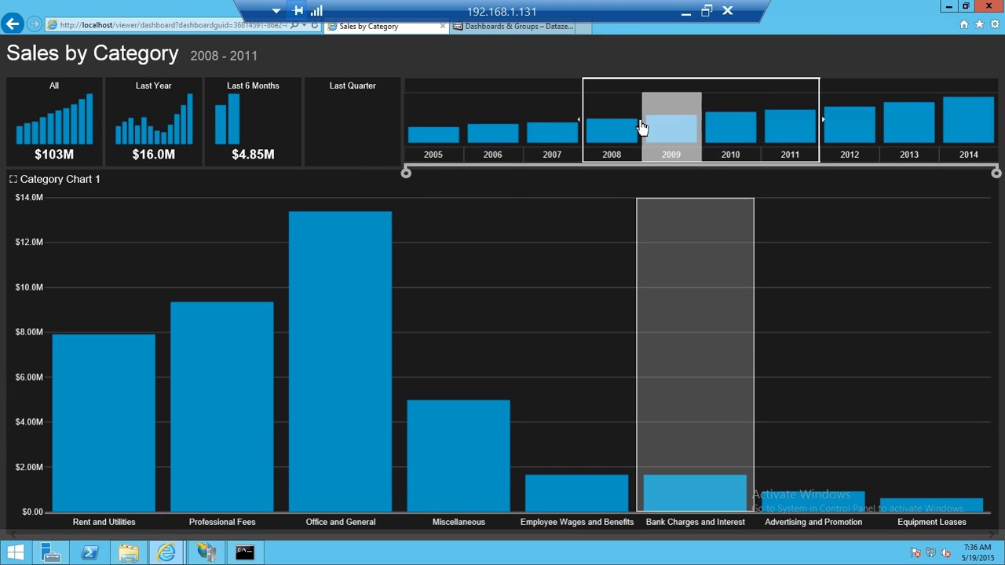
{"action": "left_click", "coordinate": [557, 143]}
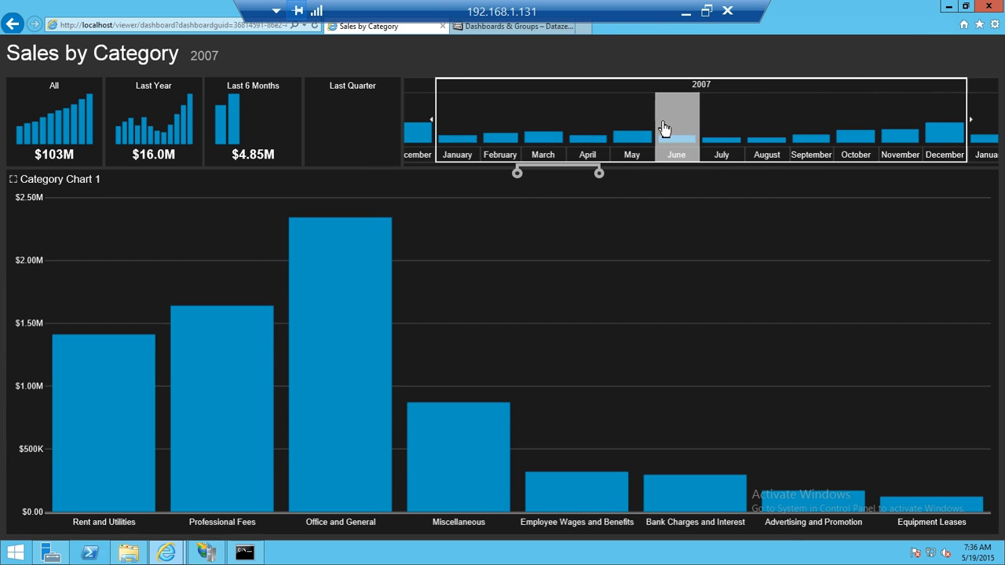